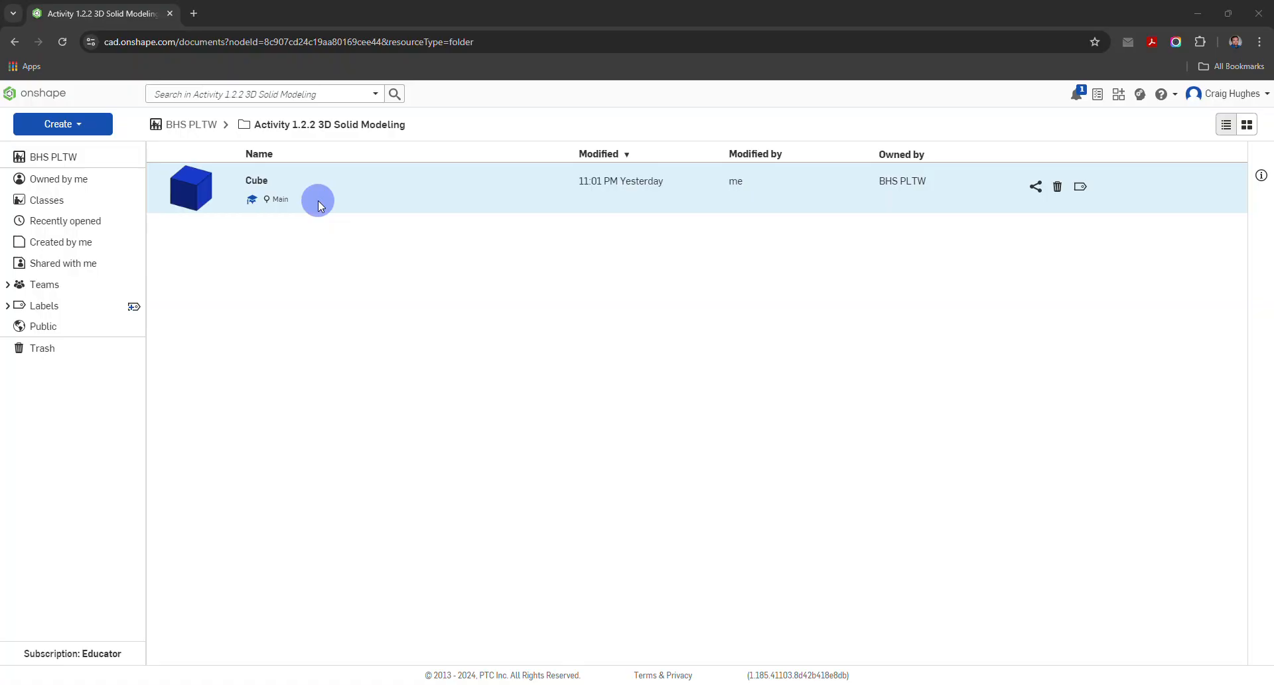
Create a new document named "Rectangular Prism" in the Activity 1.2.2 3D Solid Modeling folder.
click(62, 124)
click(65, 148)
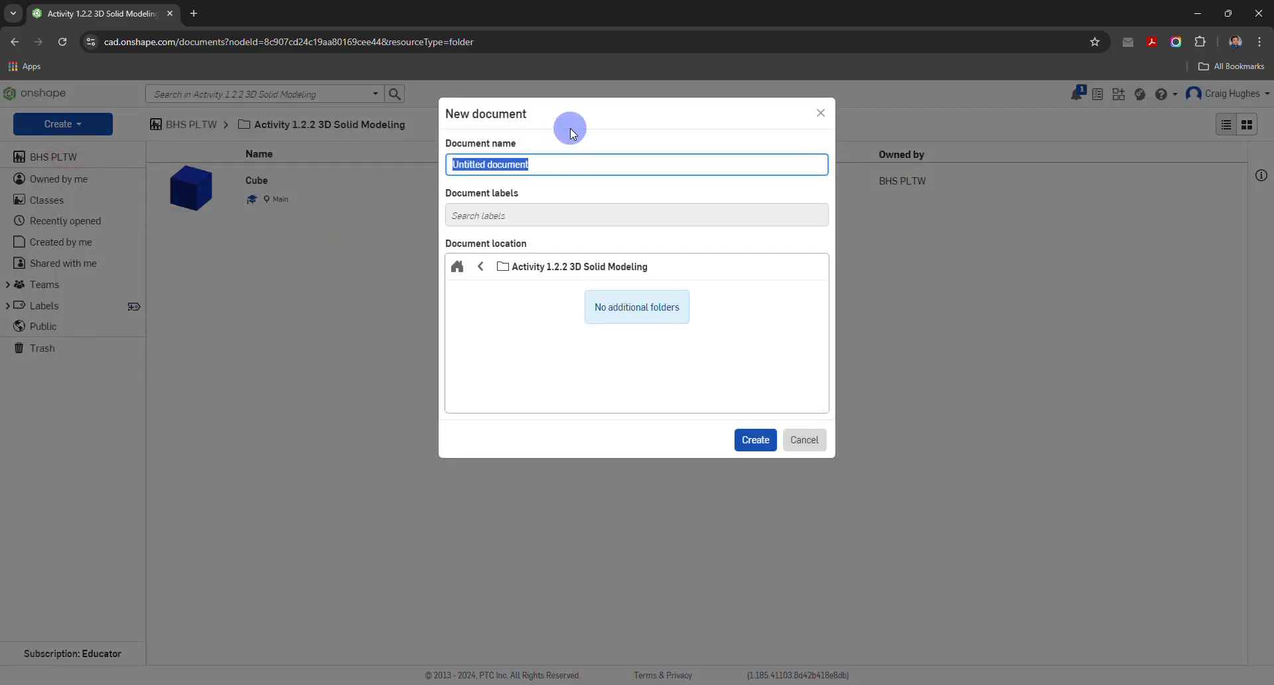
text(Recta)
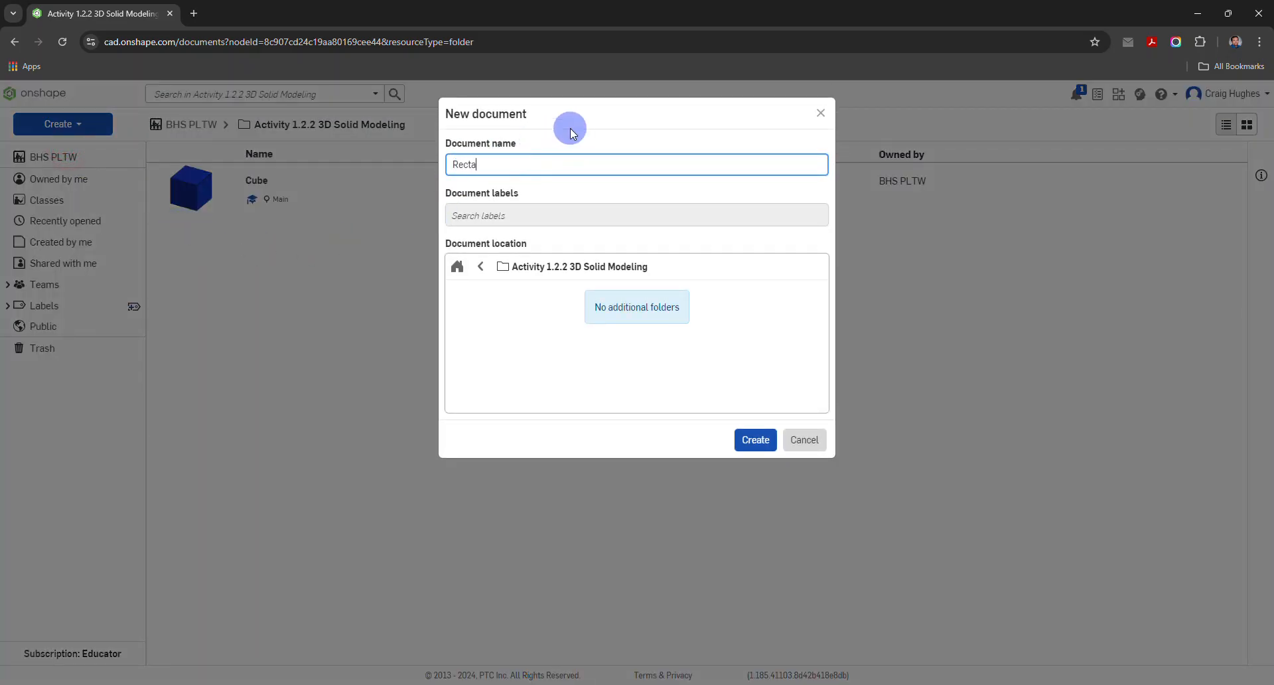
text(ngular Prism)
key(Return)
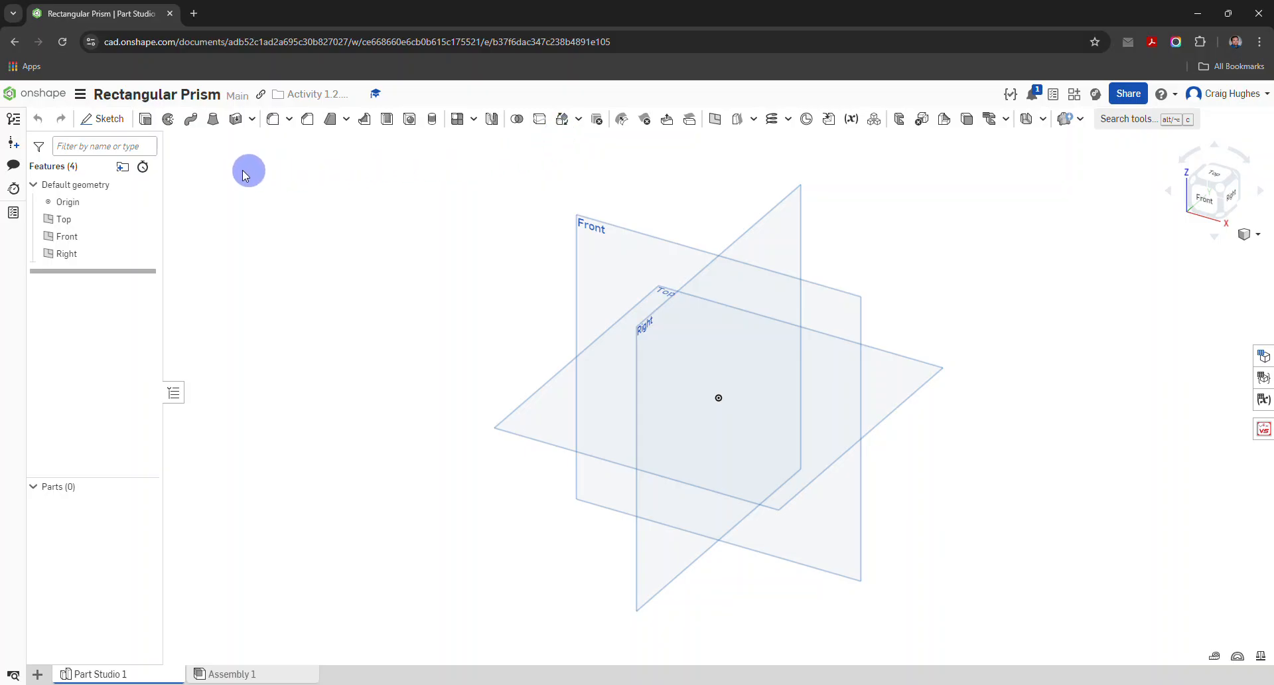
Start a sketch on the Front plane and hide all the default planes.
click(106, 118)
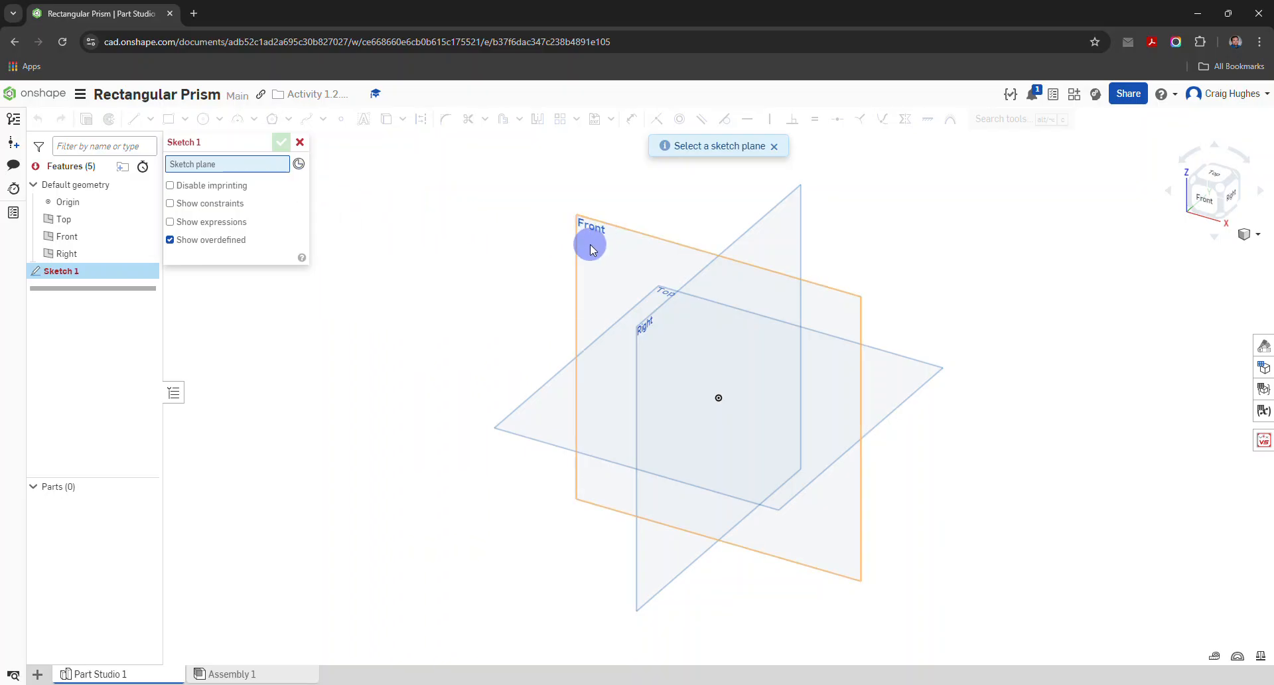
click(75, 237)
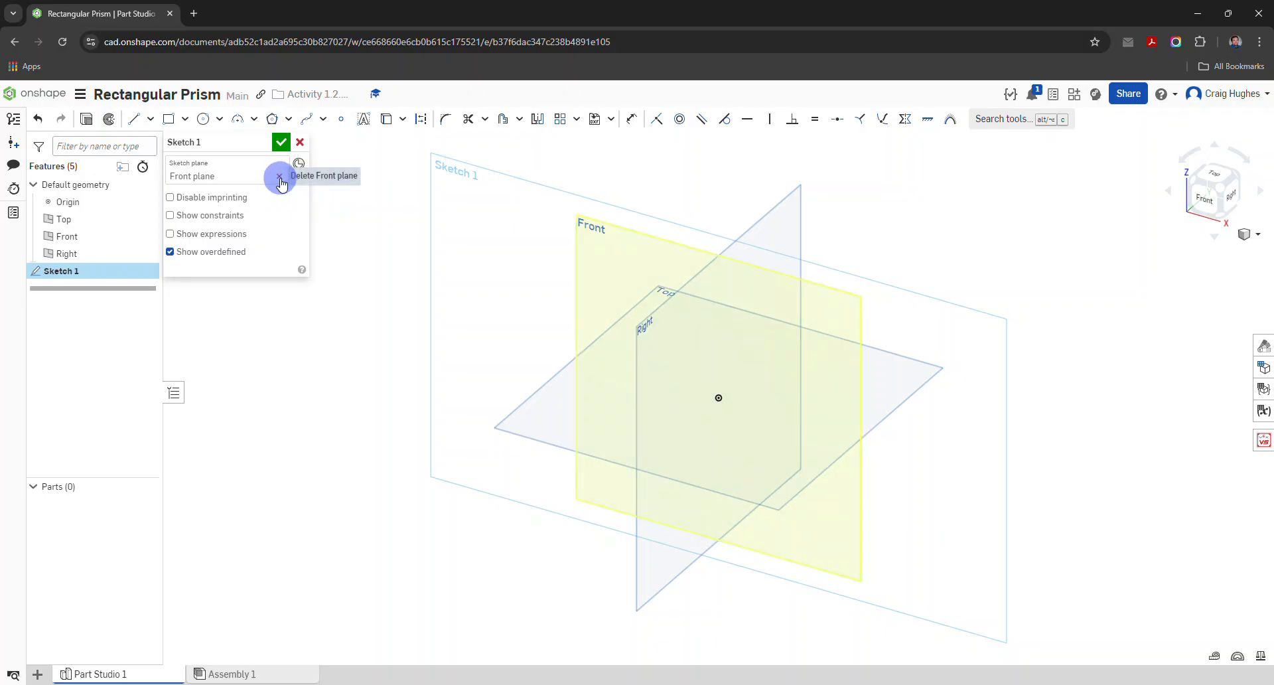
click(280, 177)
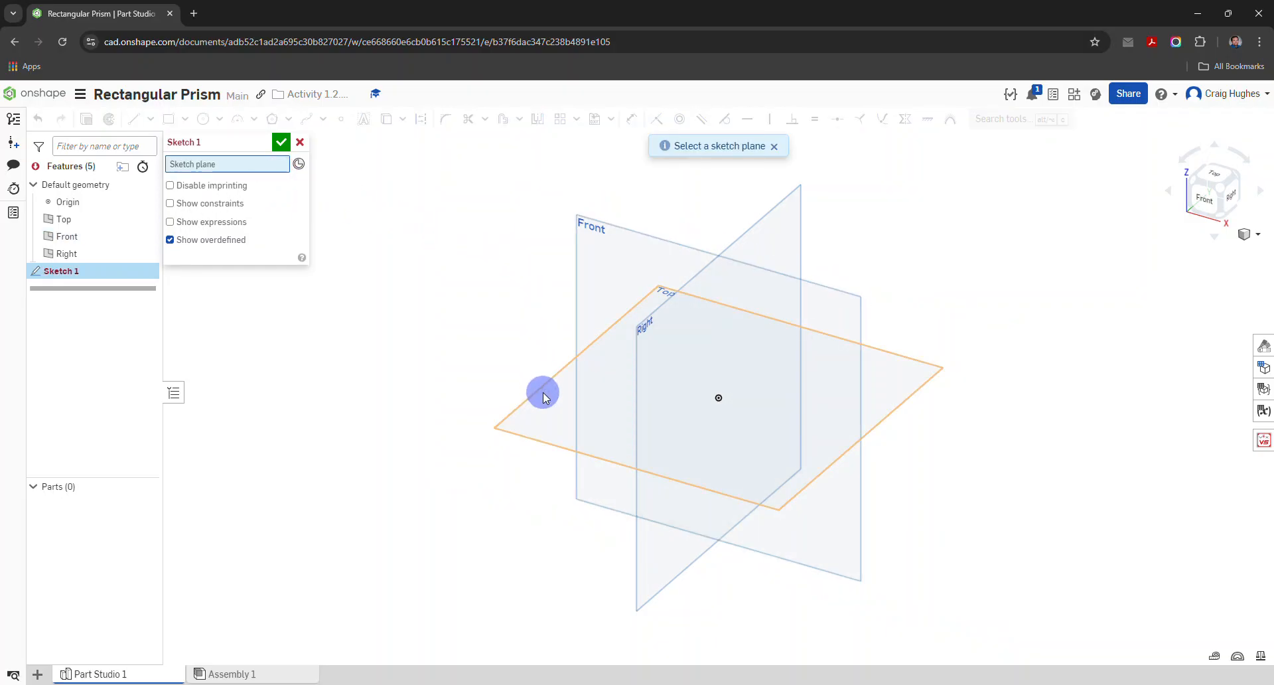
click(579, 252)
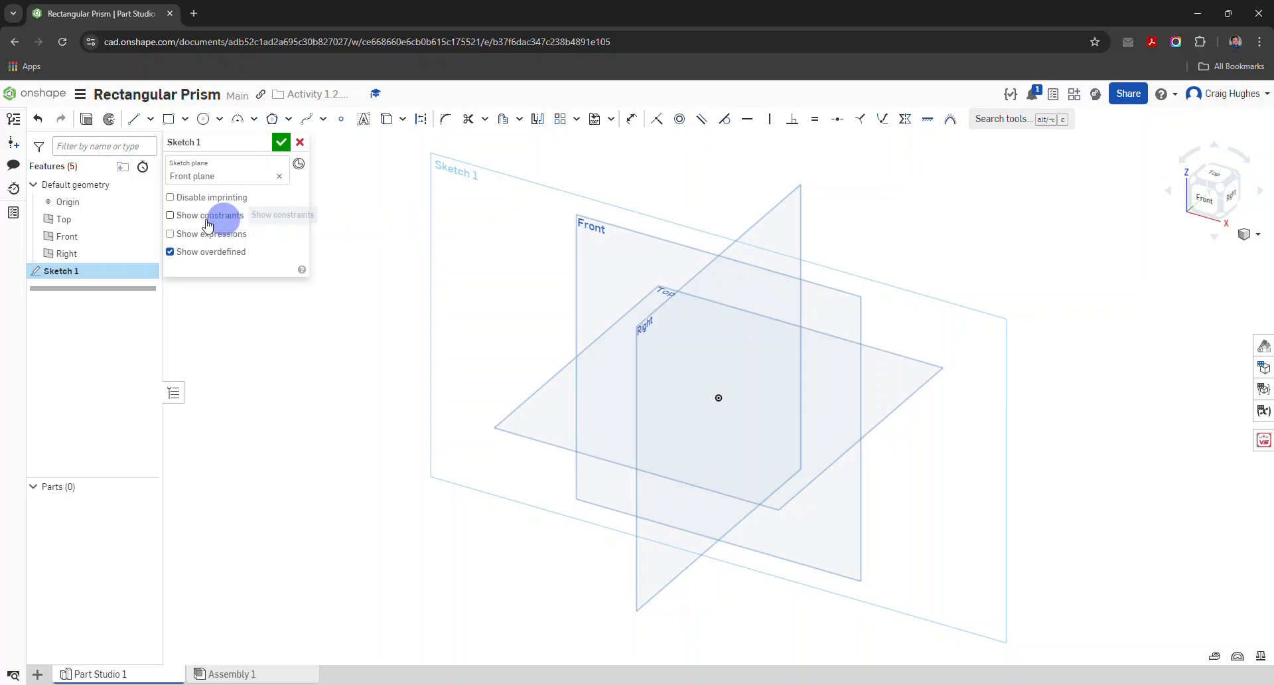
right_click(79, 223)
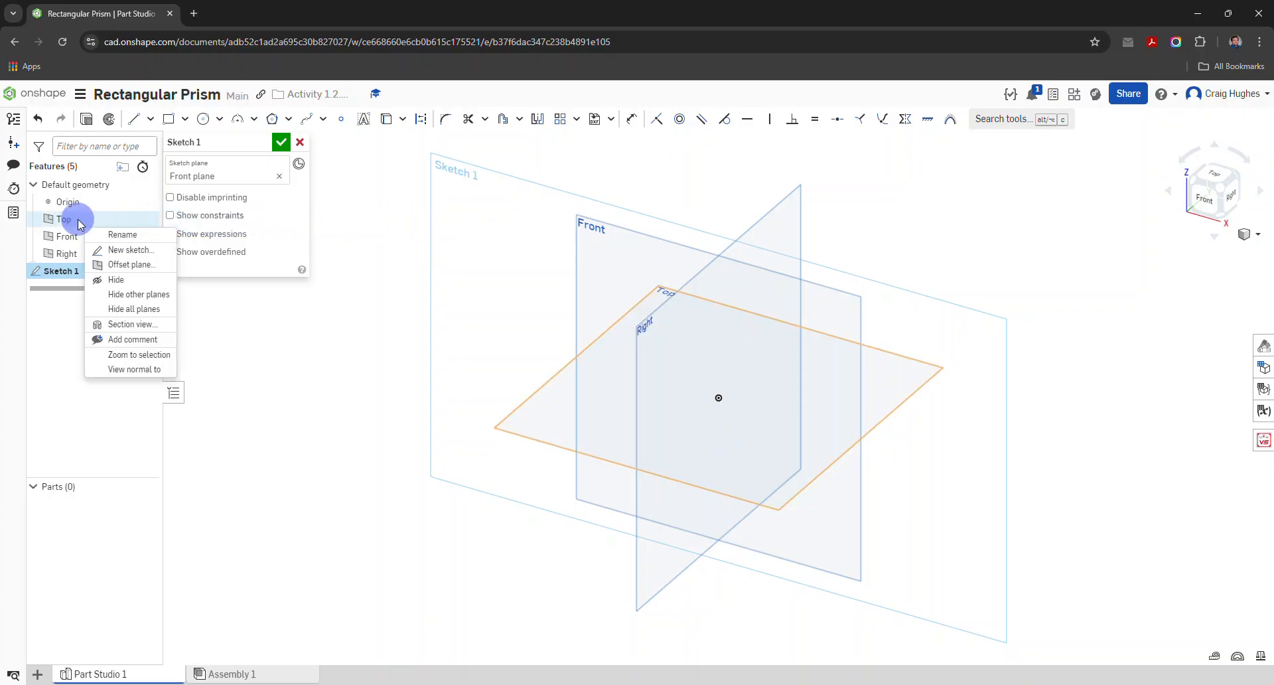
click(136, 308)
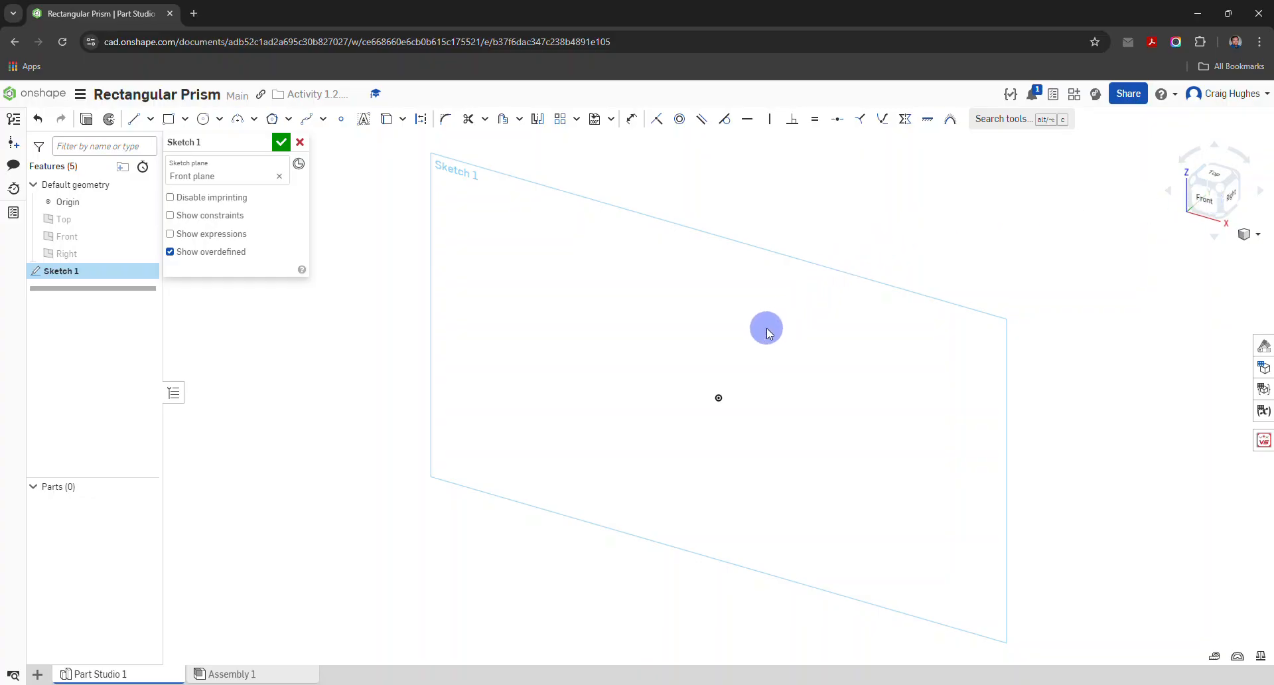
Sketch a corner rectangle from the origin, up and to the right, about 2.36 in wide and 2.57 in high.
key(n)
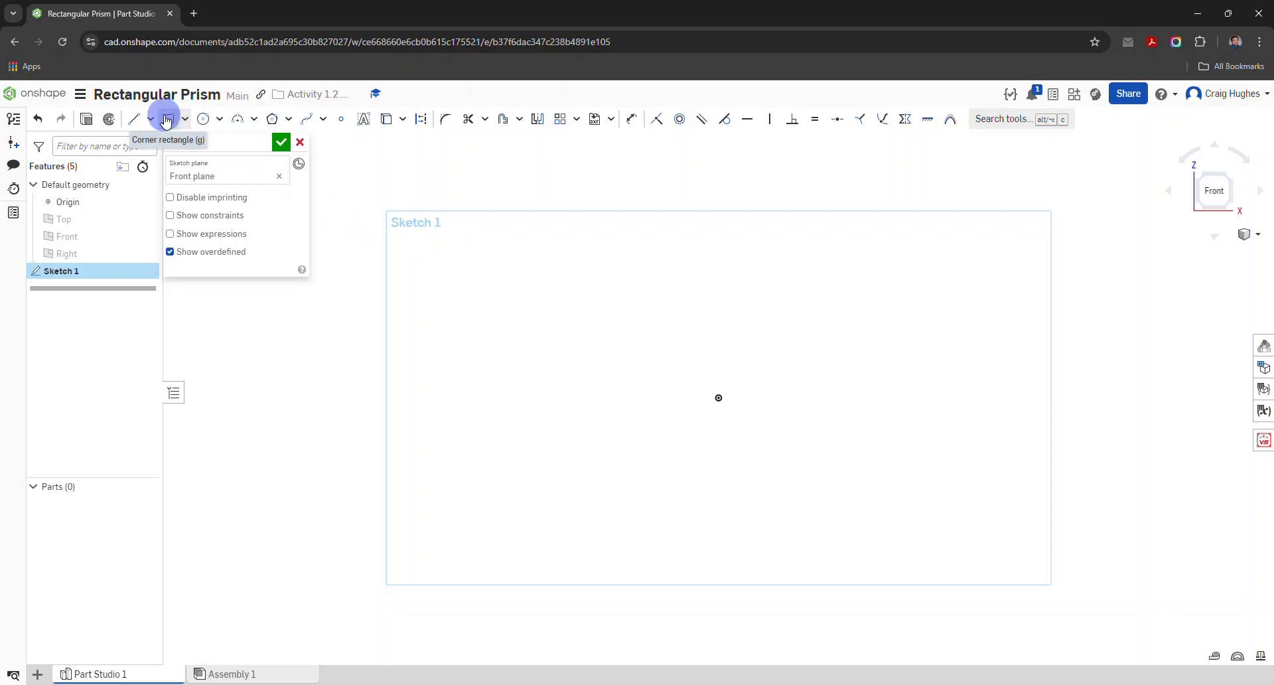
click(186, 121)
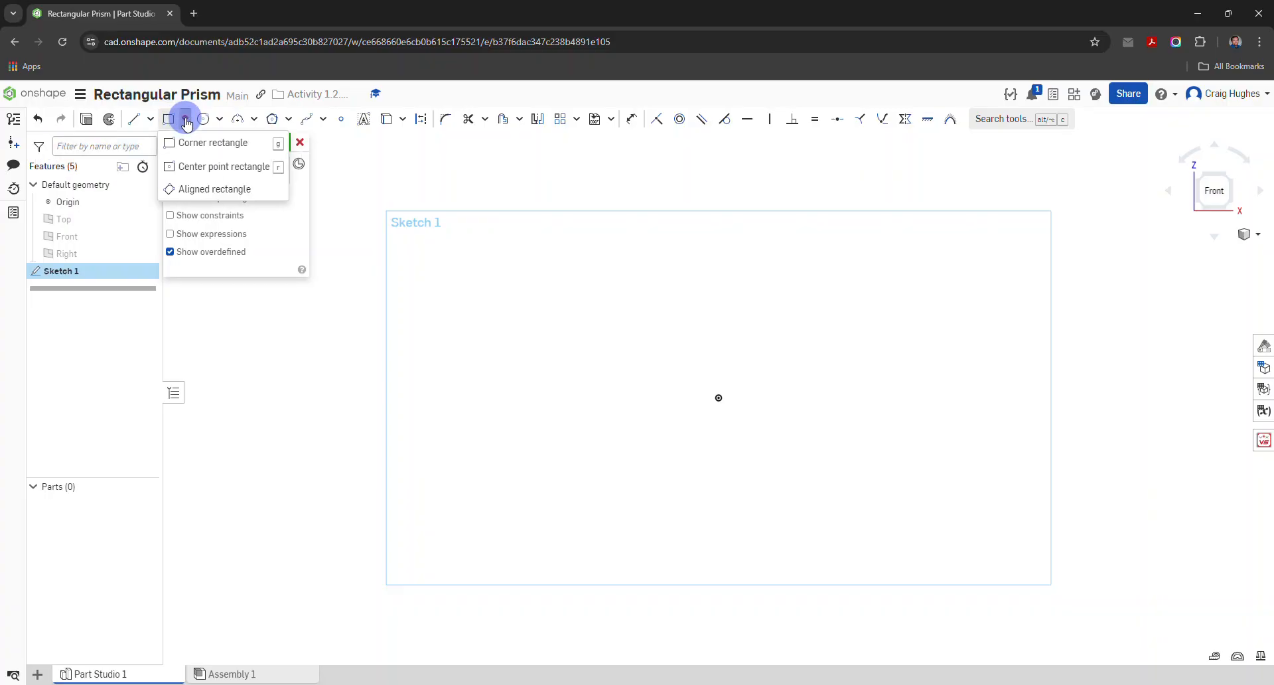
click(194, 144)
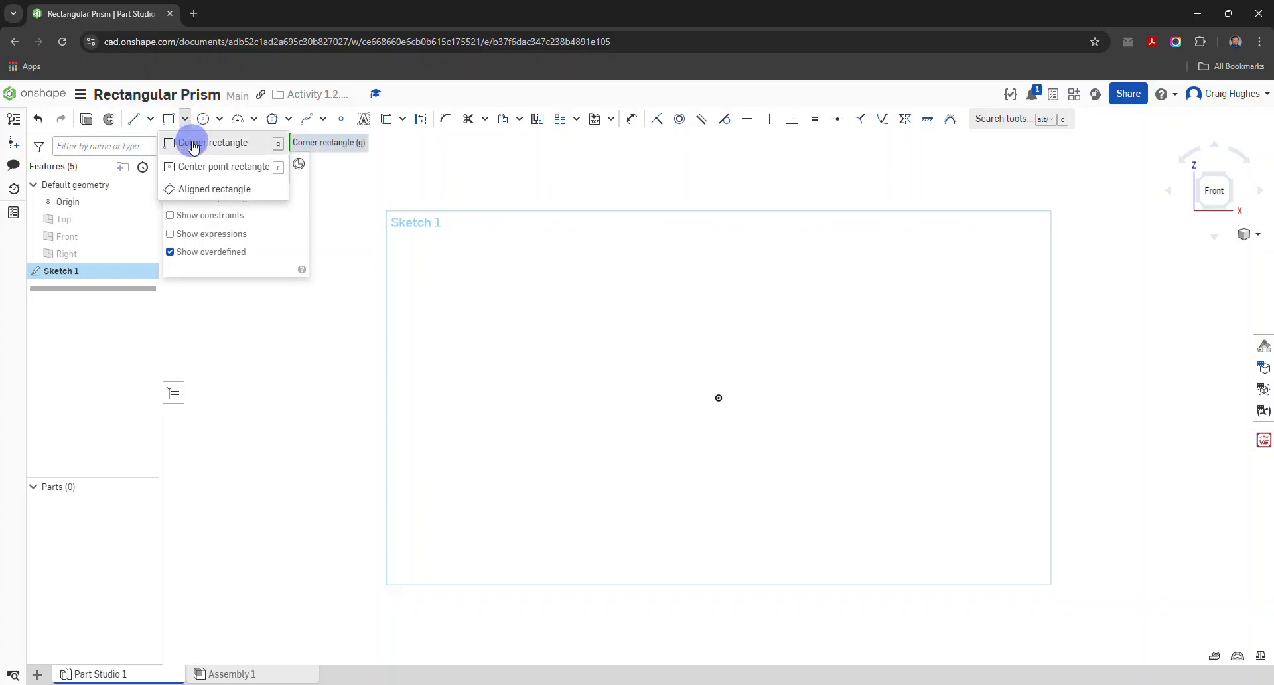
click(194, 144)
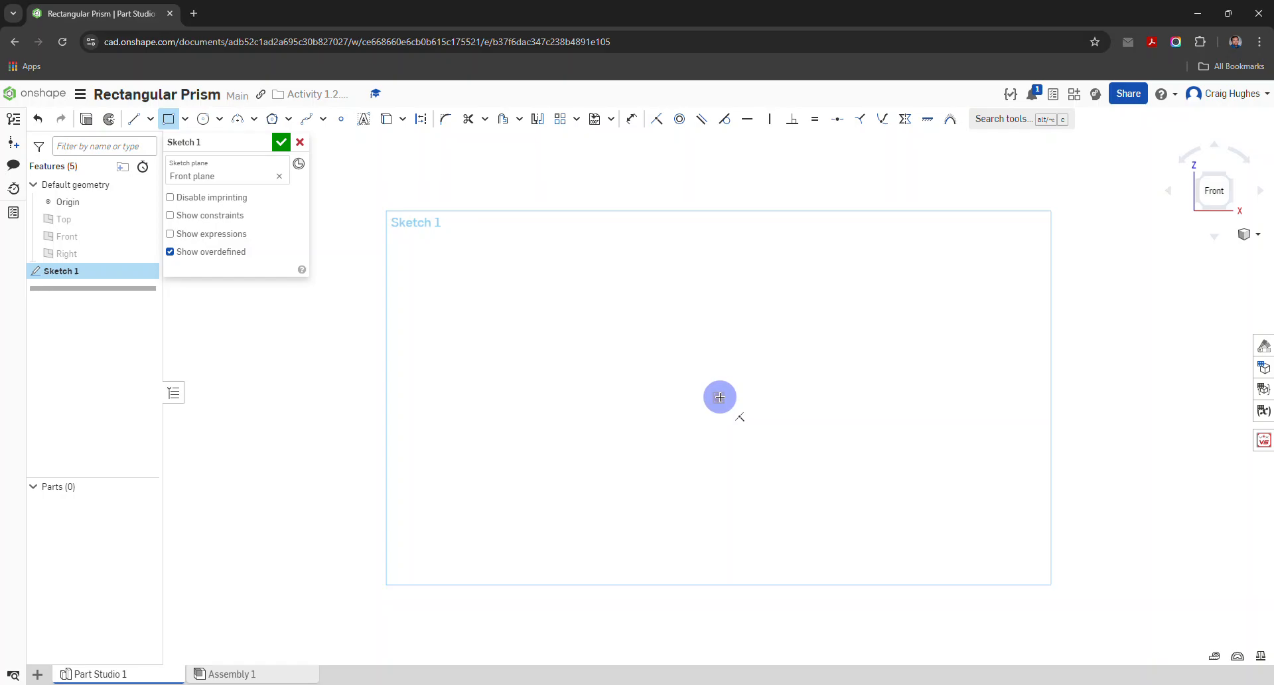
drag(720, 397, 847, 257)
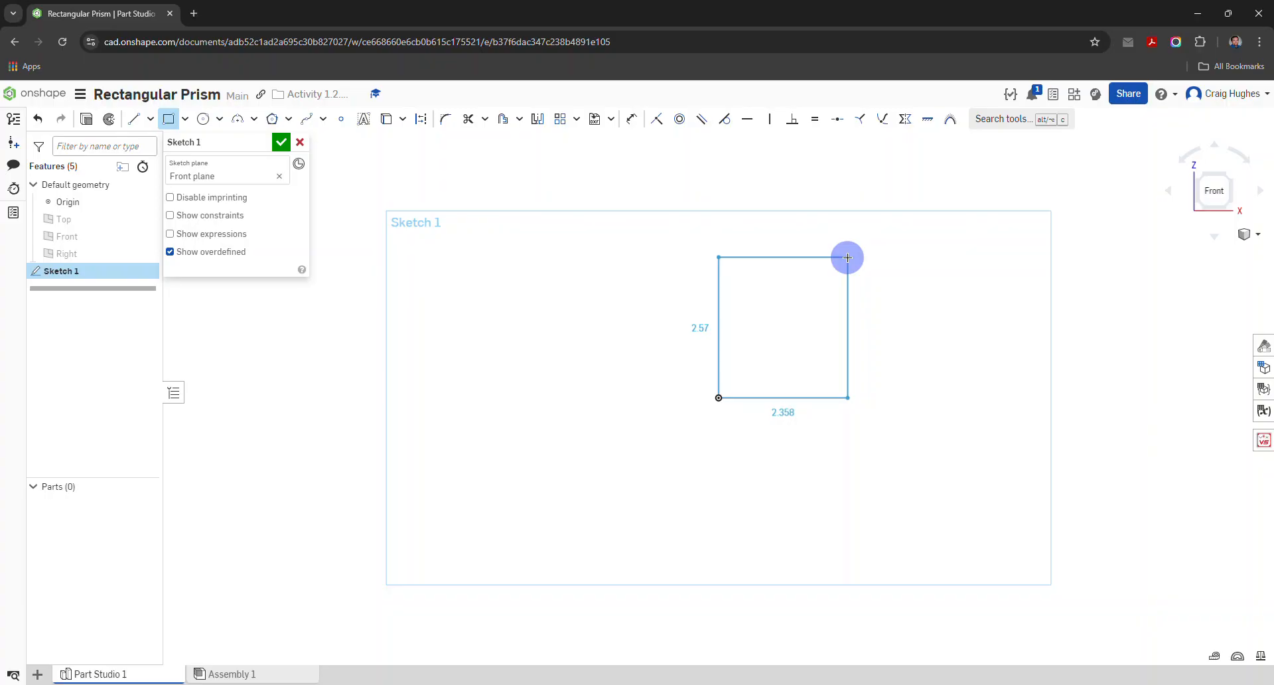
drag(848, 257, 847, 258)
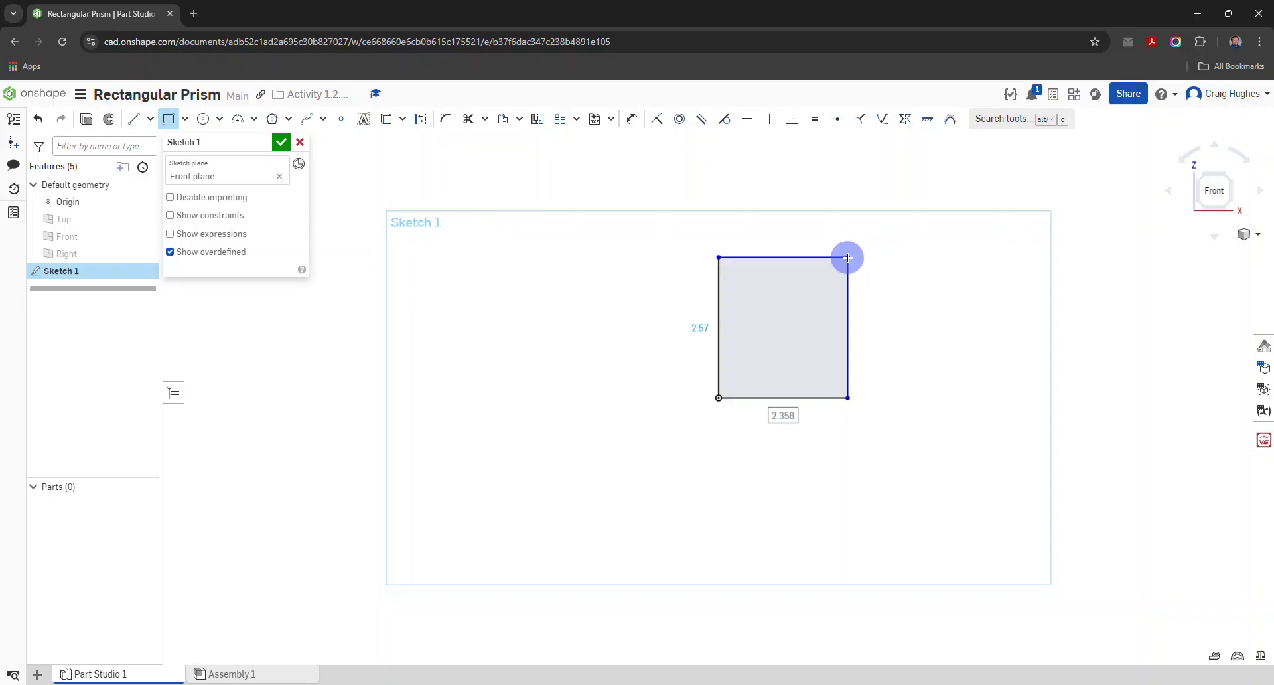
Set the rectangle's width to 1.125 in and its height to the expression 2 + (5/16), and finish the sketch.
text(1.125)
key(Return)
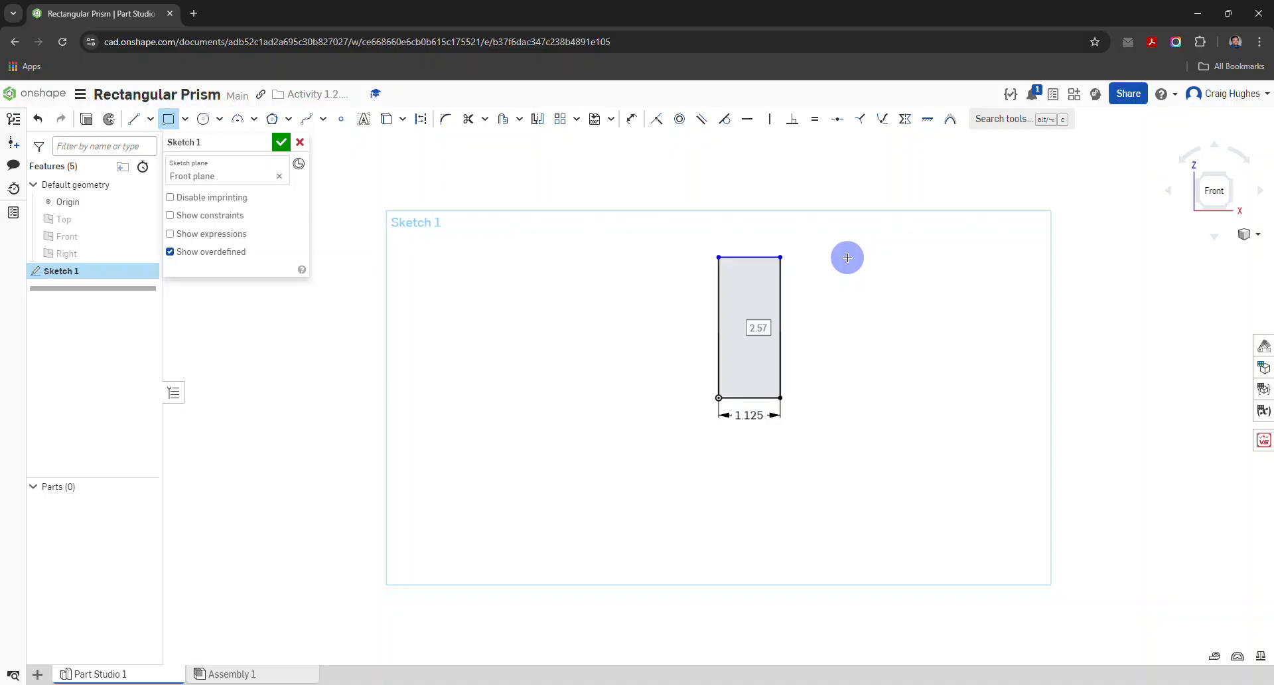
text(2.313)
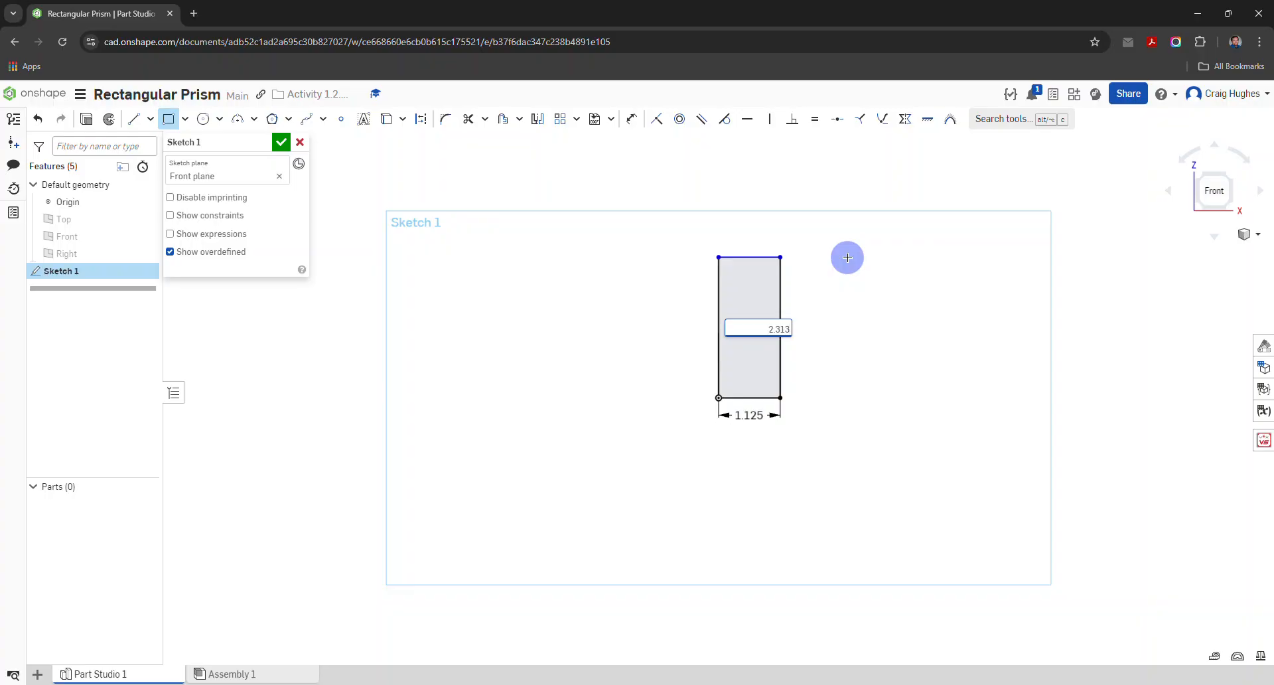
key(BackSpace)
key(BackSpace)
key(BackSpace)
key(BackSpace)
text(+ (5/16)
key(Return)
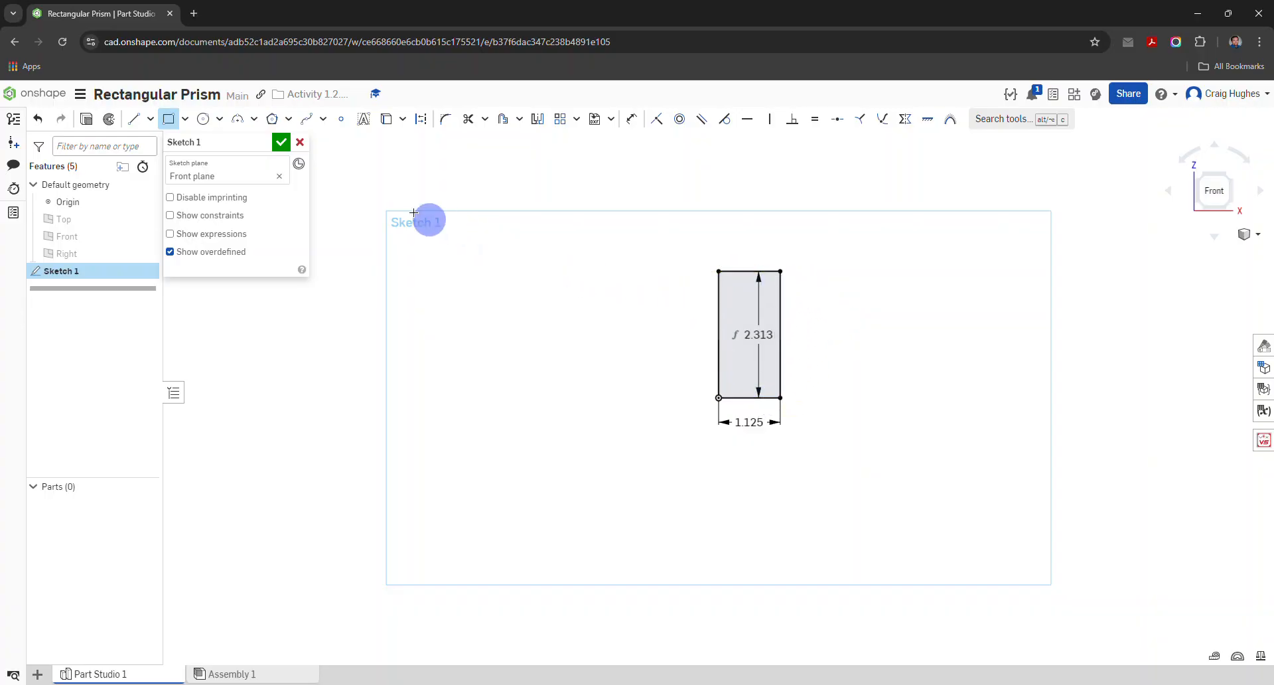
click(280, 144)
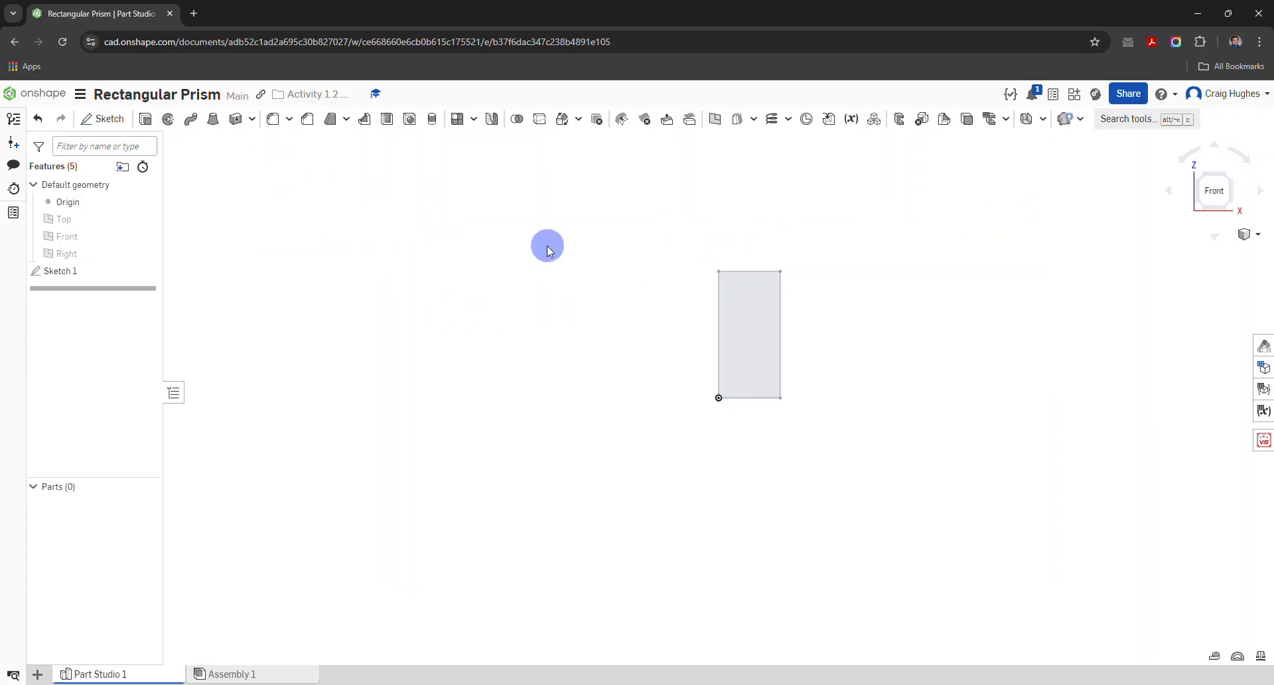
Extrude the rectangle as a new solid to a blind depth of 1.125 in, in the flipped direction behind the sketch plane.
right_click(508, 249)
click(524, 296)
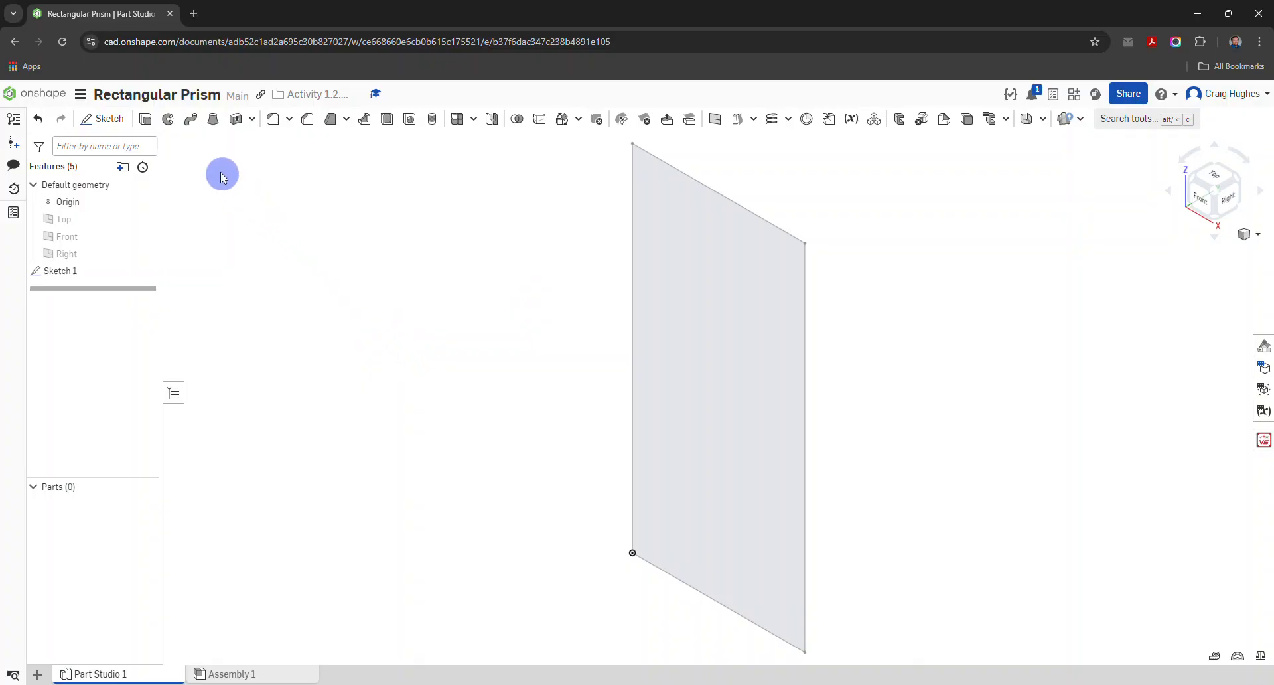
click(145, 121)
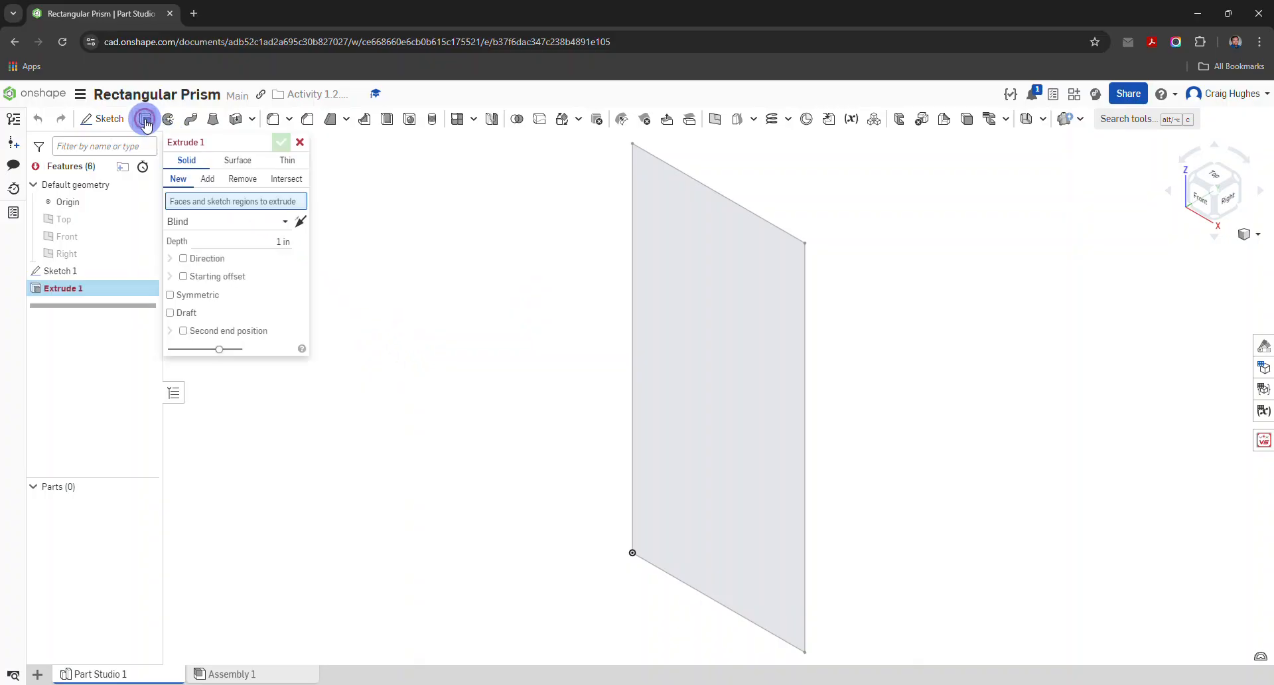
click(683, 311)
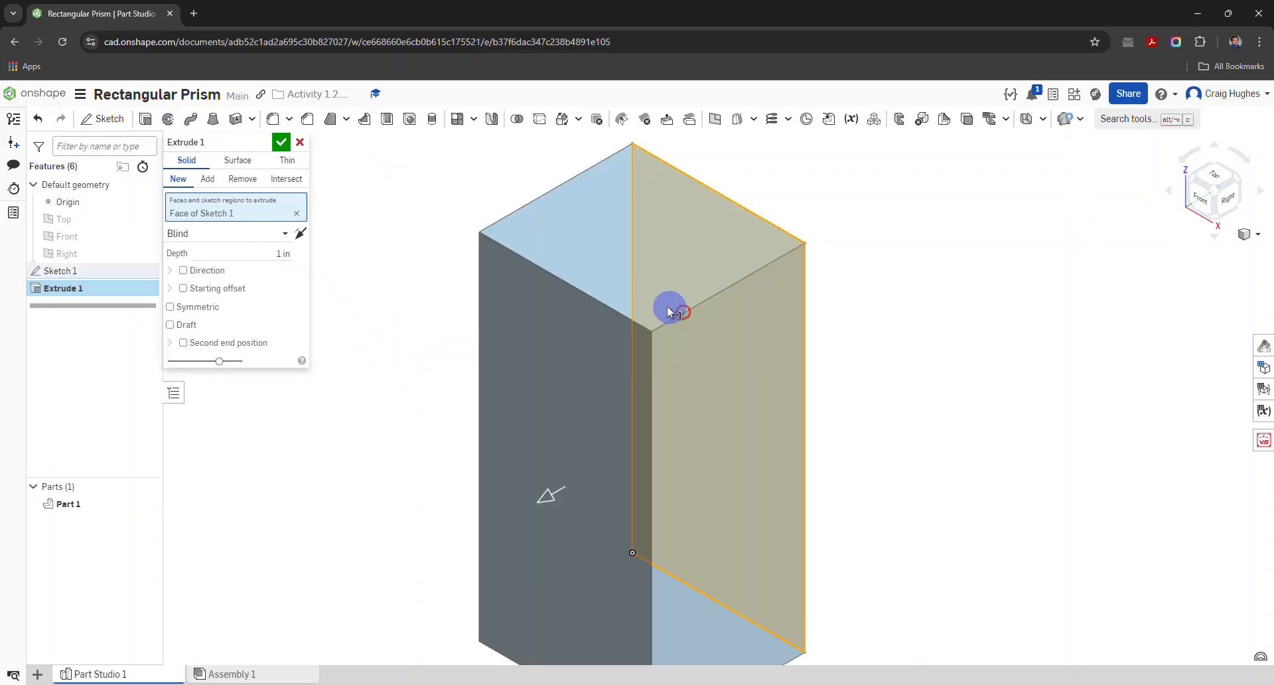
click(300, 233)
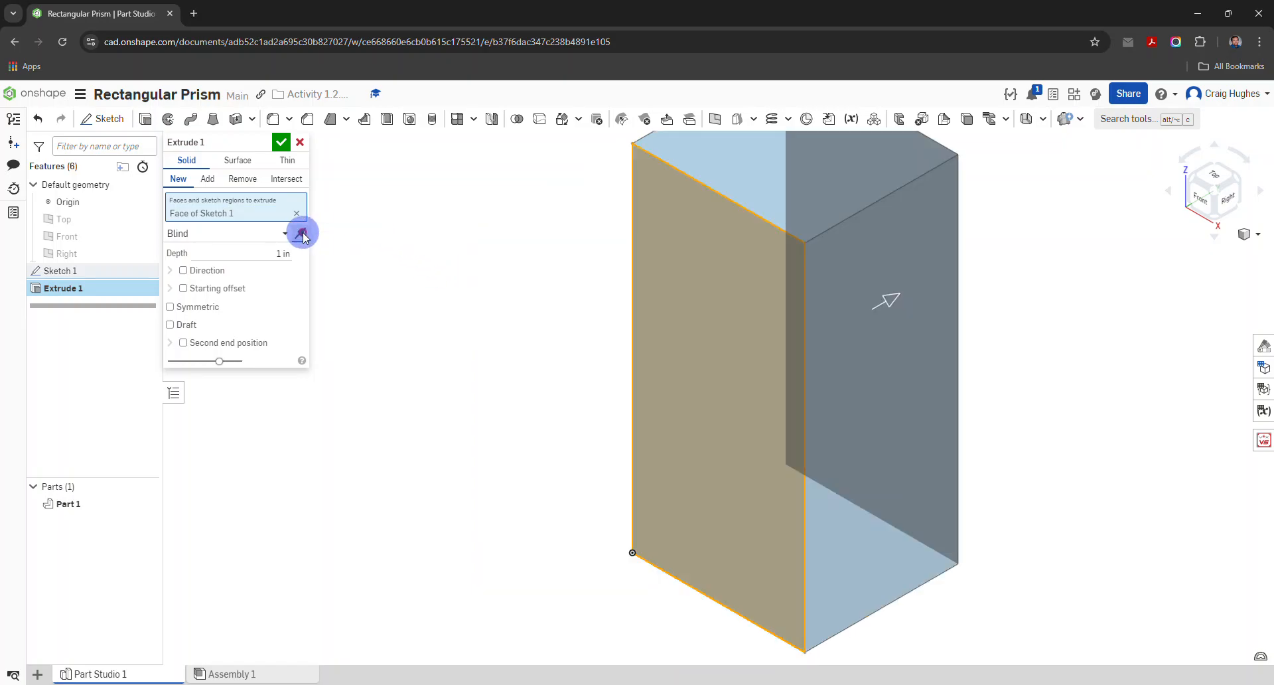
click(279, 253)
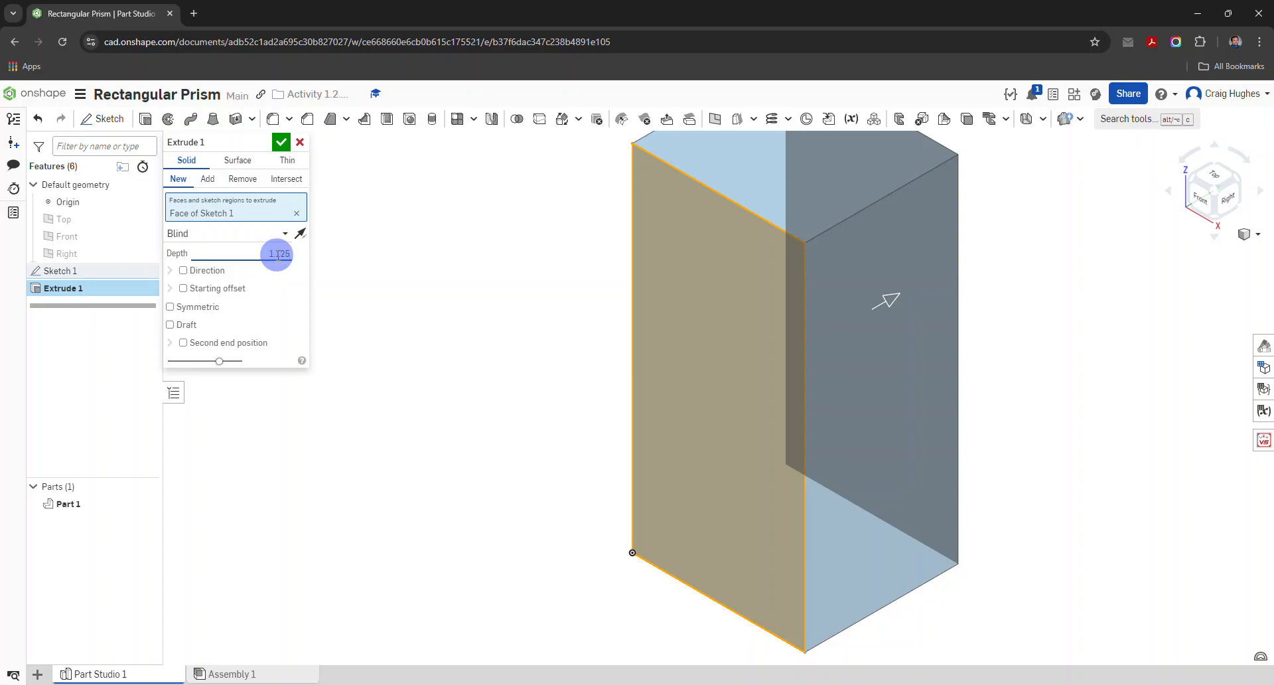
text(1.125)
click(268, 290)
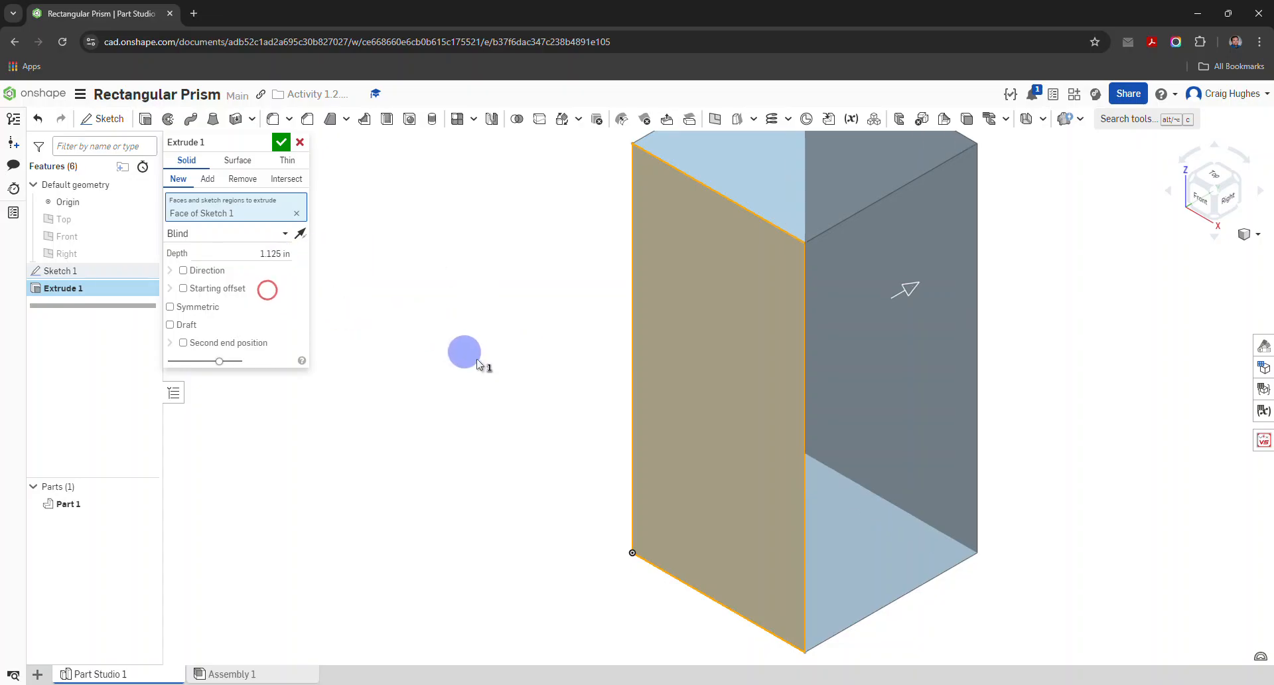
key(f)
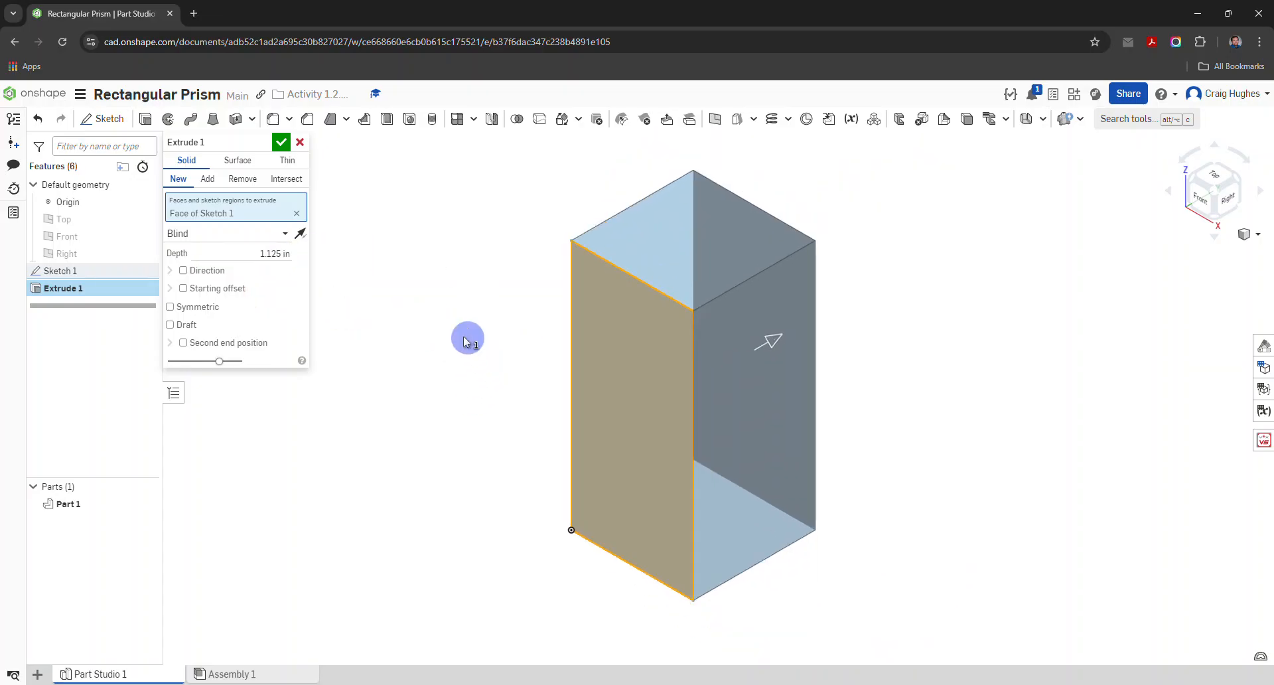
click(280, 145)
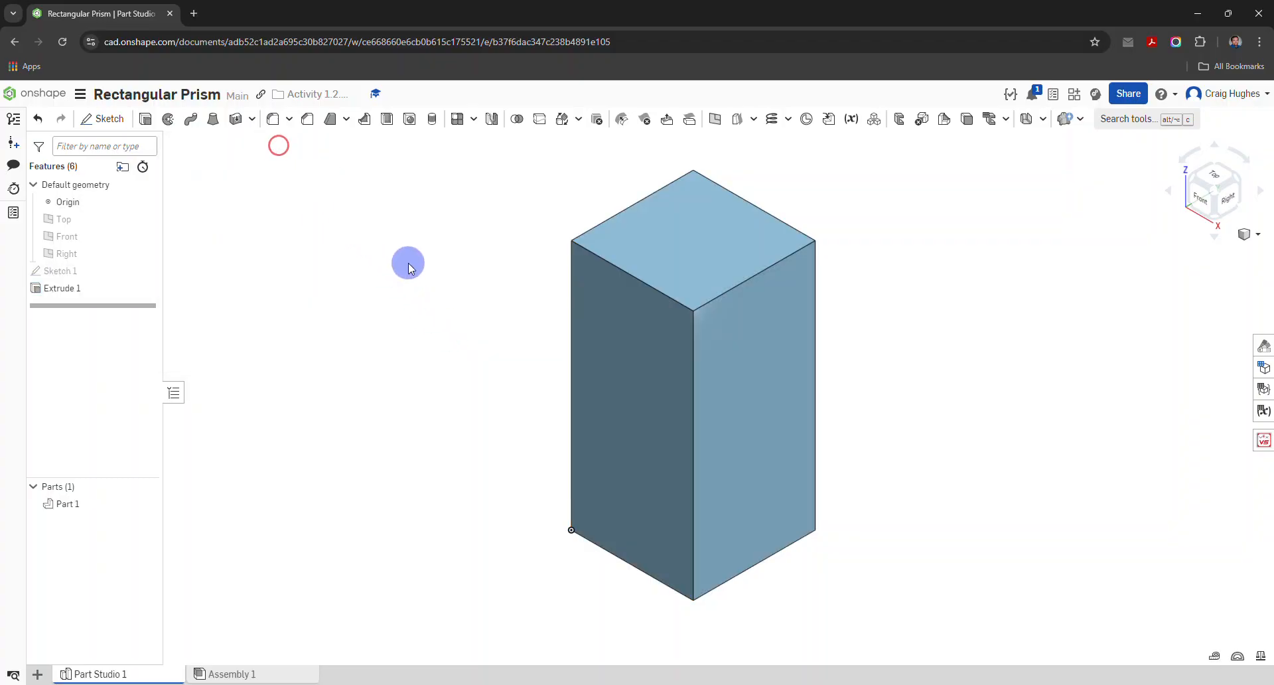
Rename the extruded part "Rectangular Prism".
right_click(81, 507)
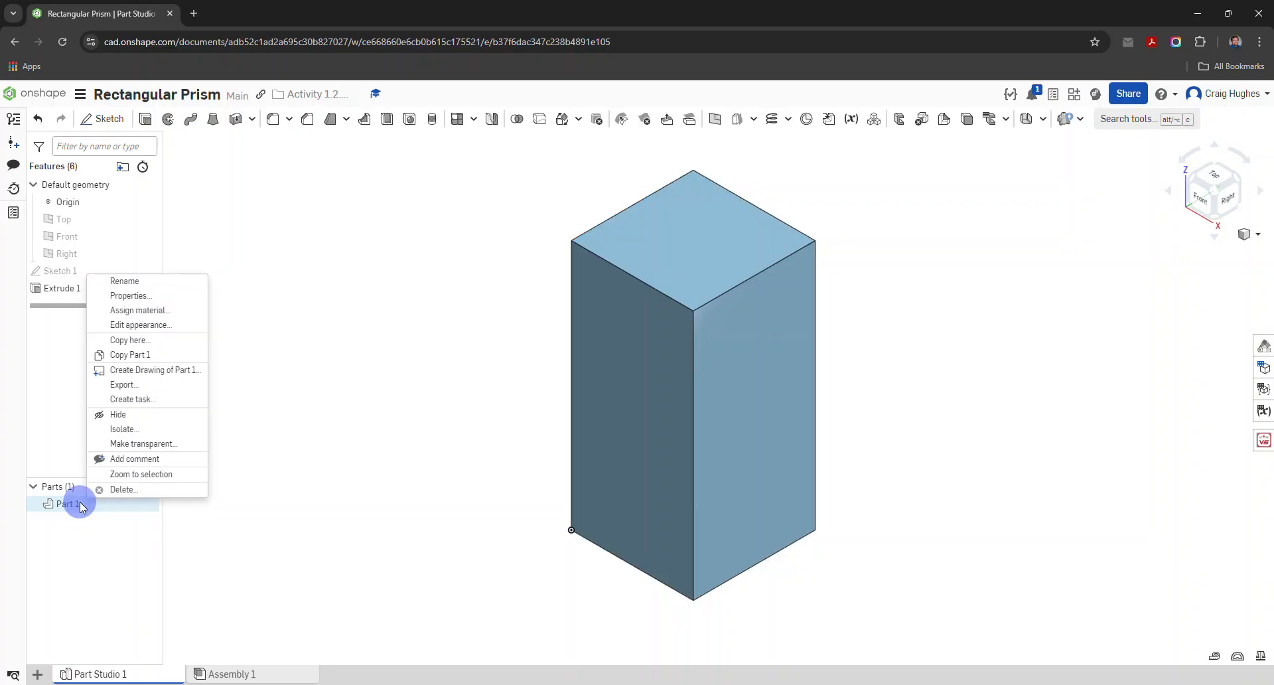
click(157, 284)
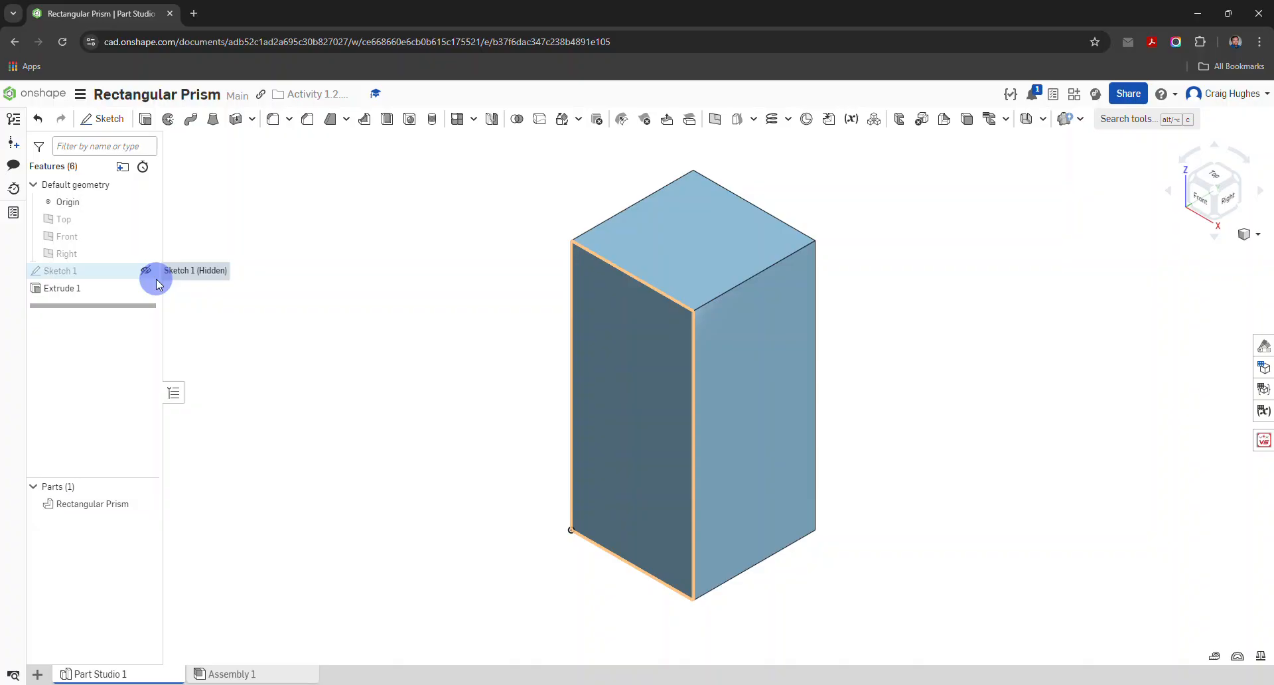
Assign the Poplar material from the Onshape Material Library to the Rectangular Prism part, searching the library for "wood".
right_click(108, 512)
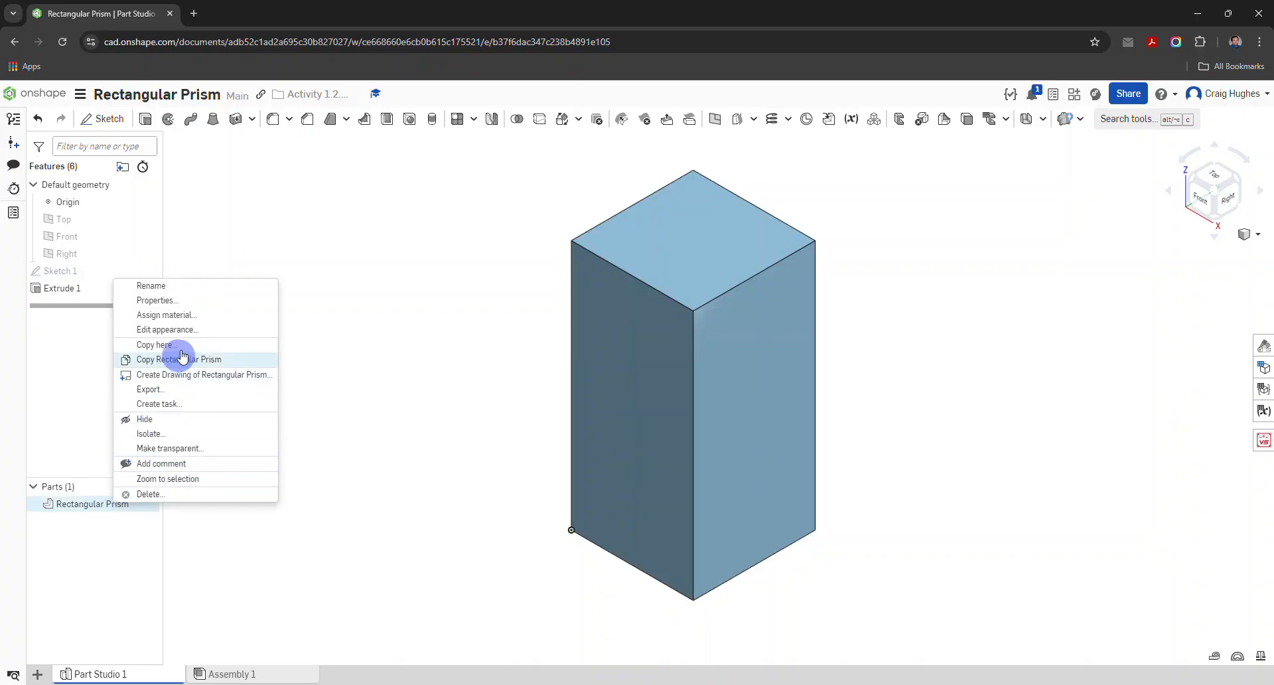
click(189, 316)
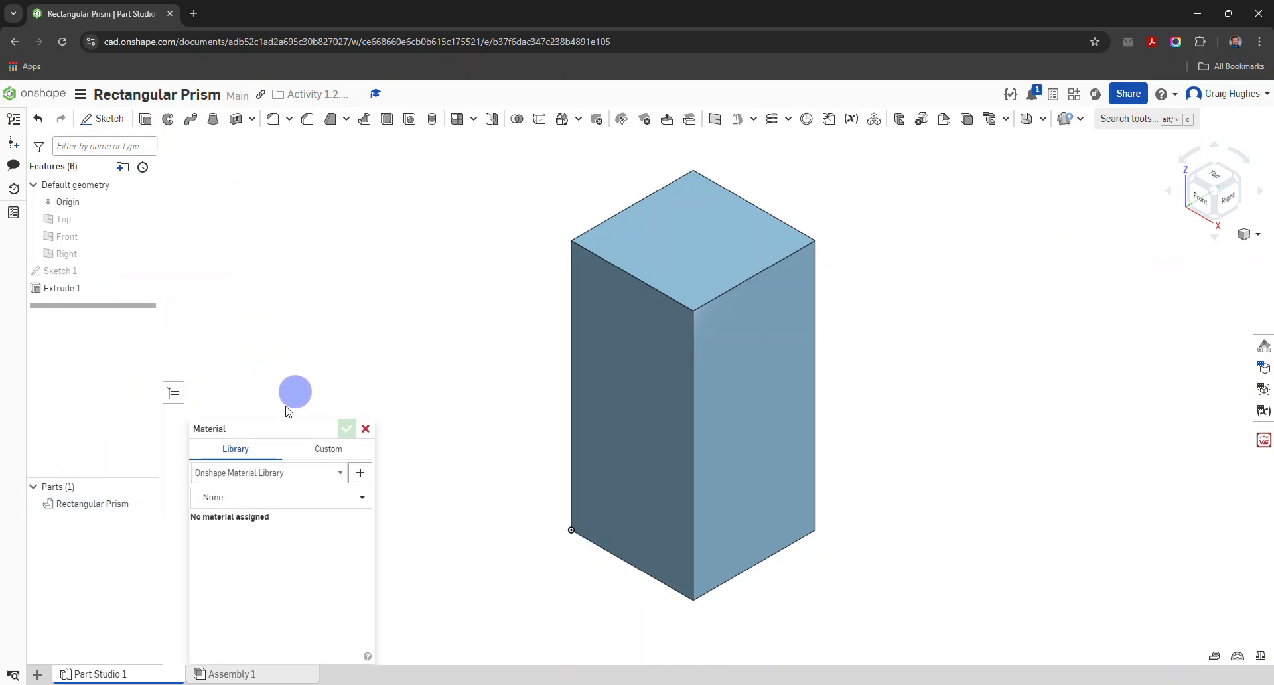
click(265, 496)
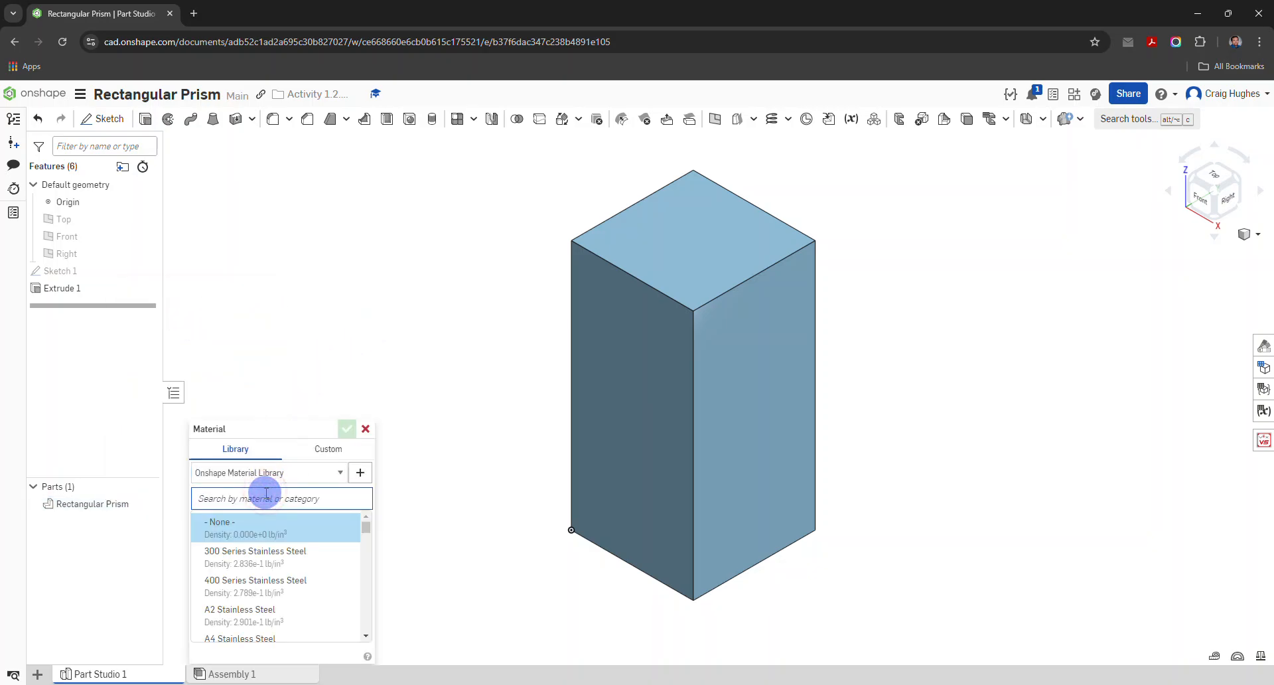
text(wood)
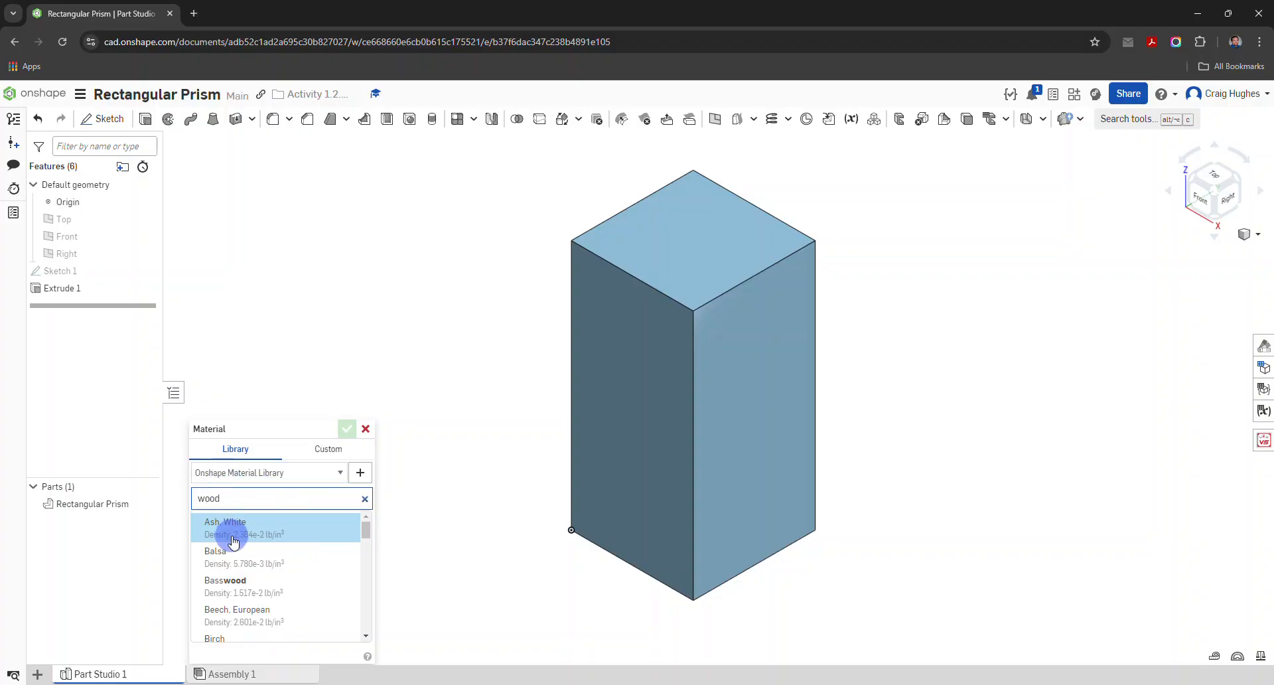
scroll(286, 571, down, 3)
scroll(285, 562, down, 6)
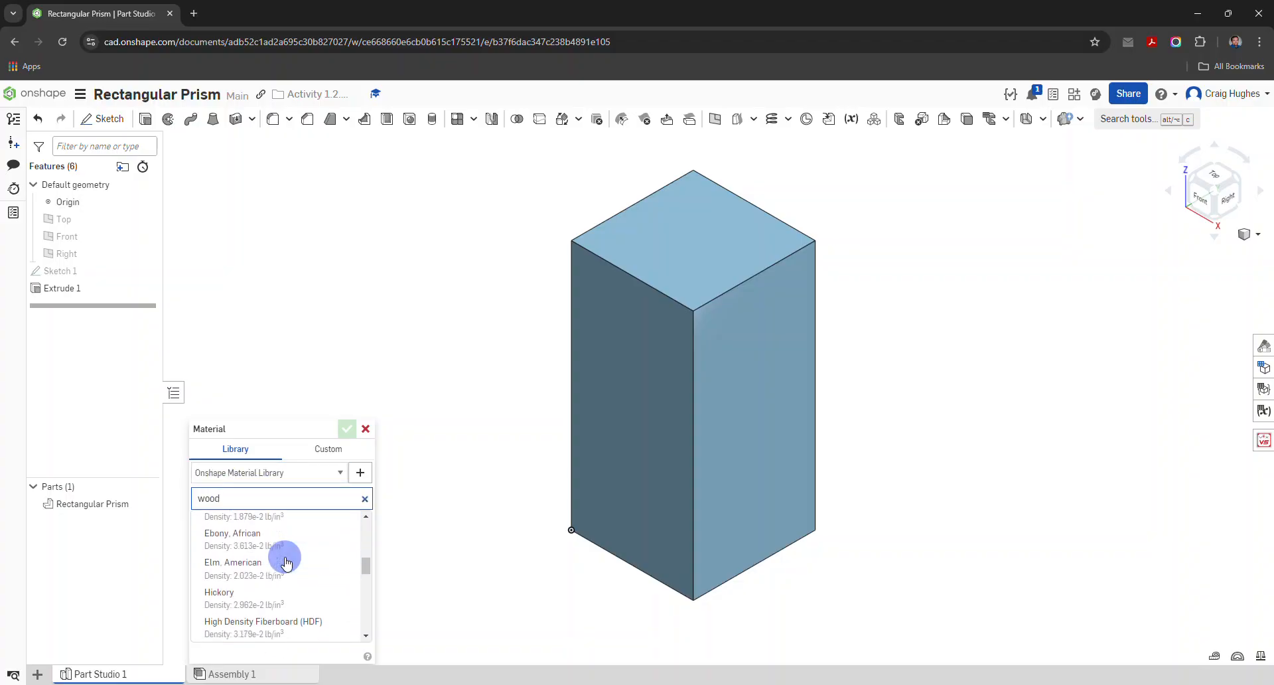
scroll(285, 563, down, 2)
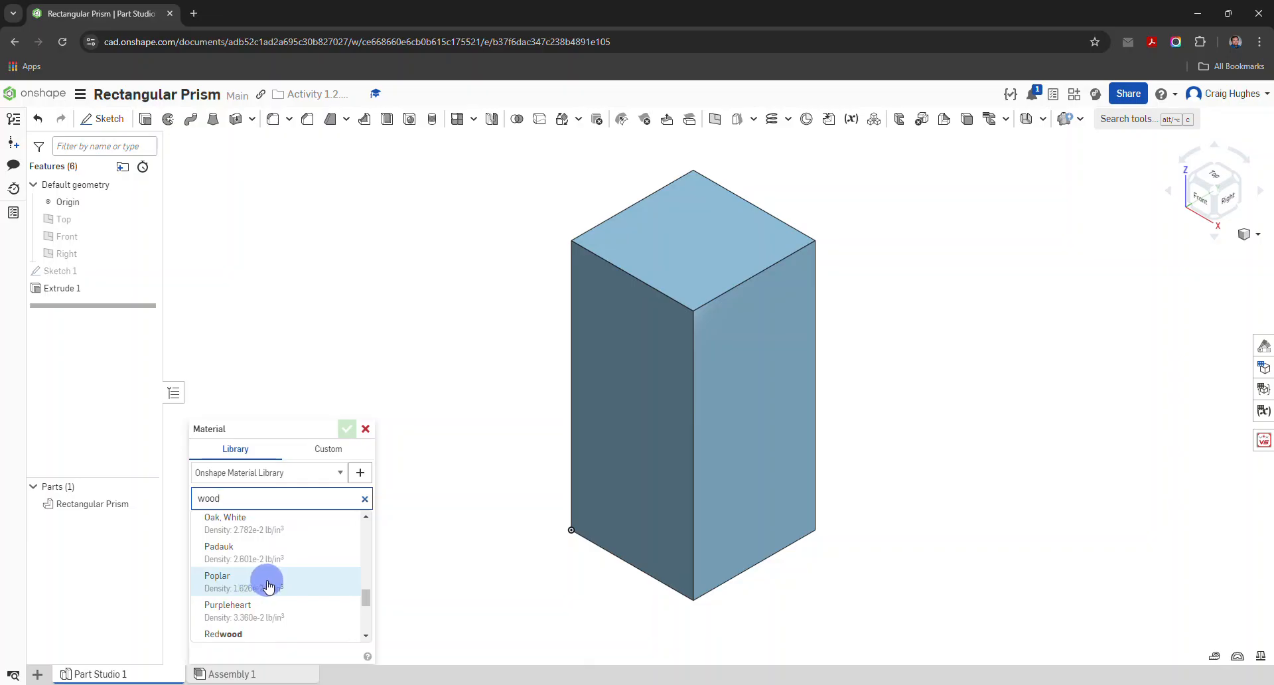
click(269, 584)
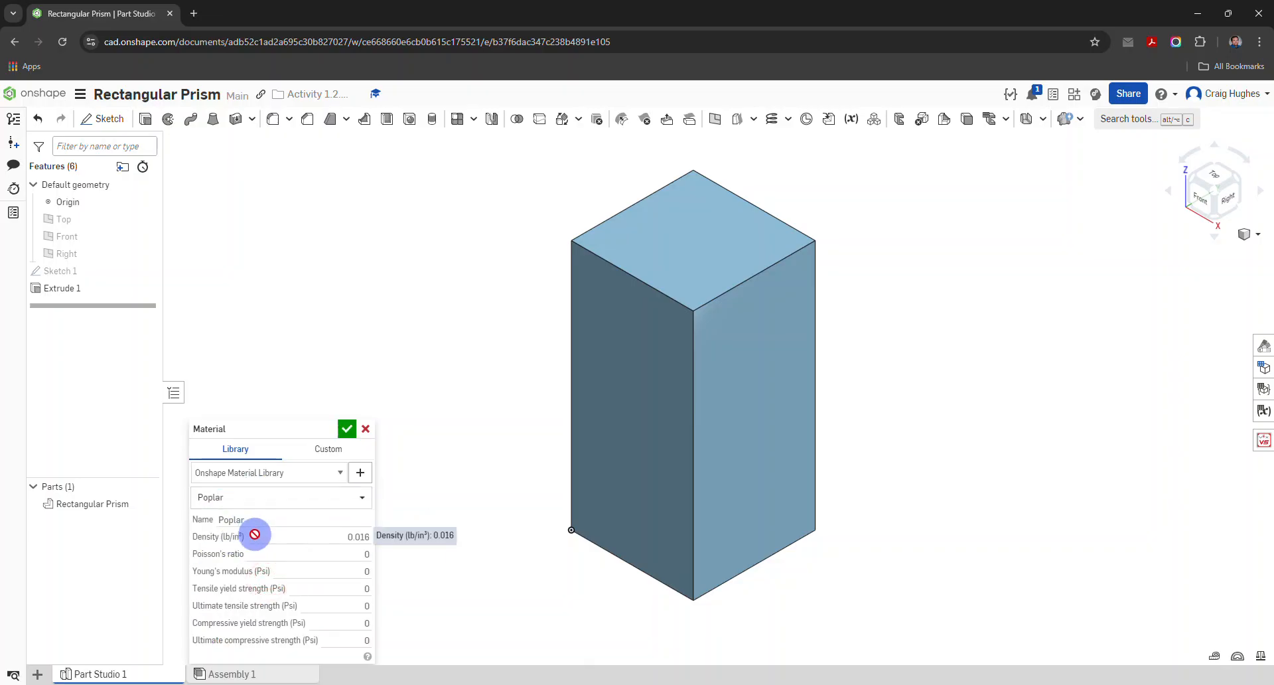
click(347, 432)
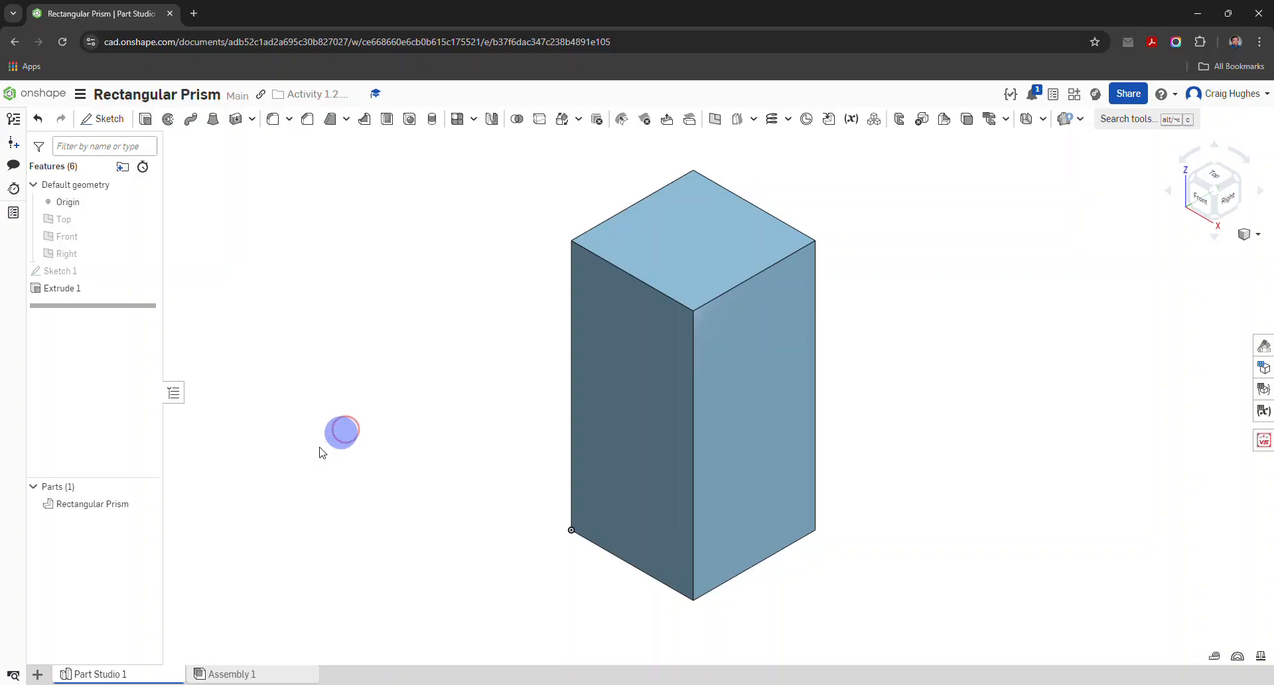
Set the Rectangular Prism part's appearance to blue, hex 0000FF.
right_click(110, 508)
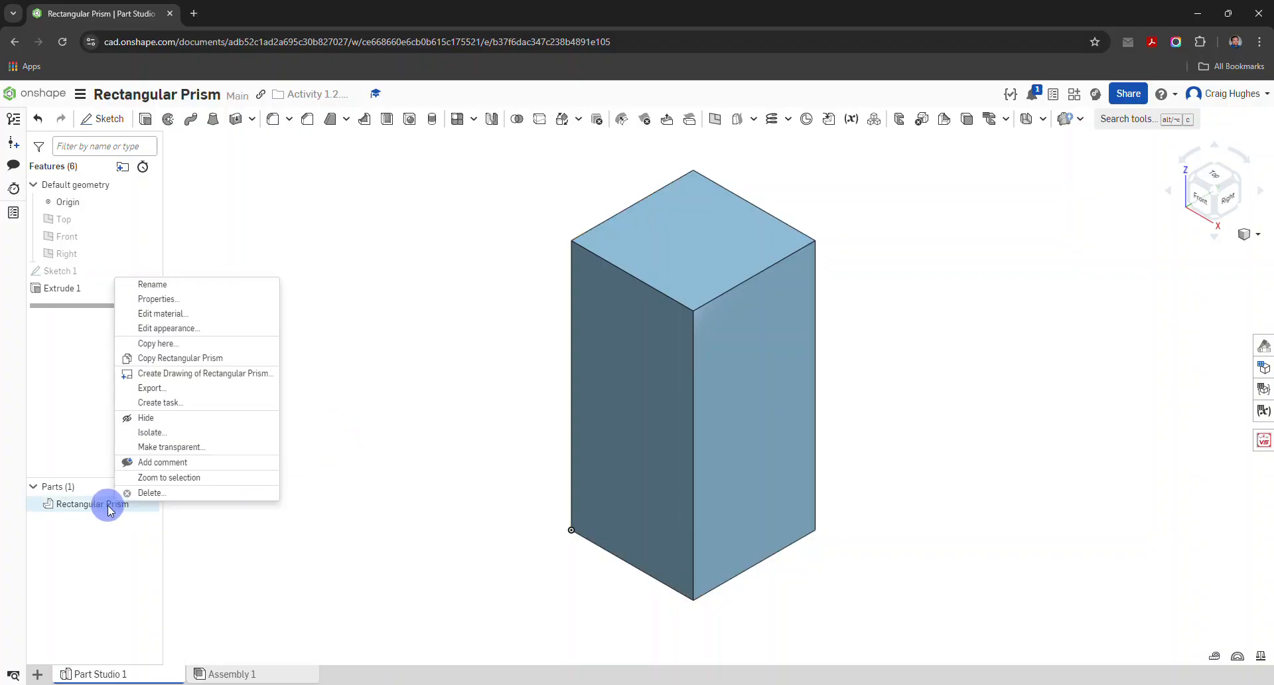
click(195, 329)
click(185, 445)
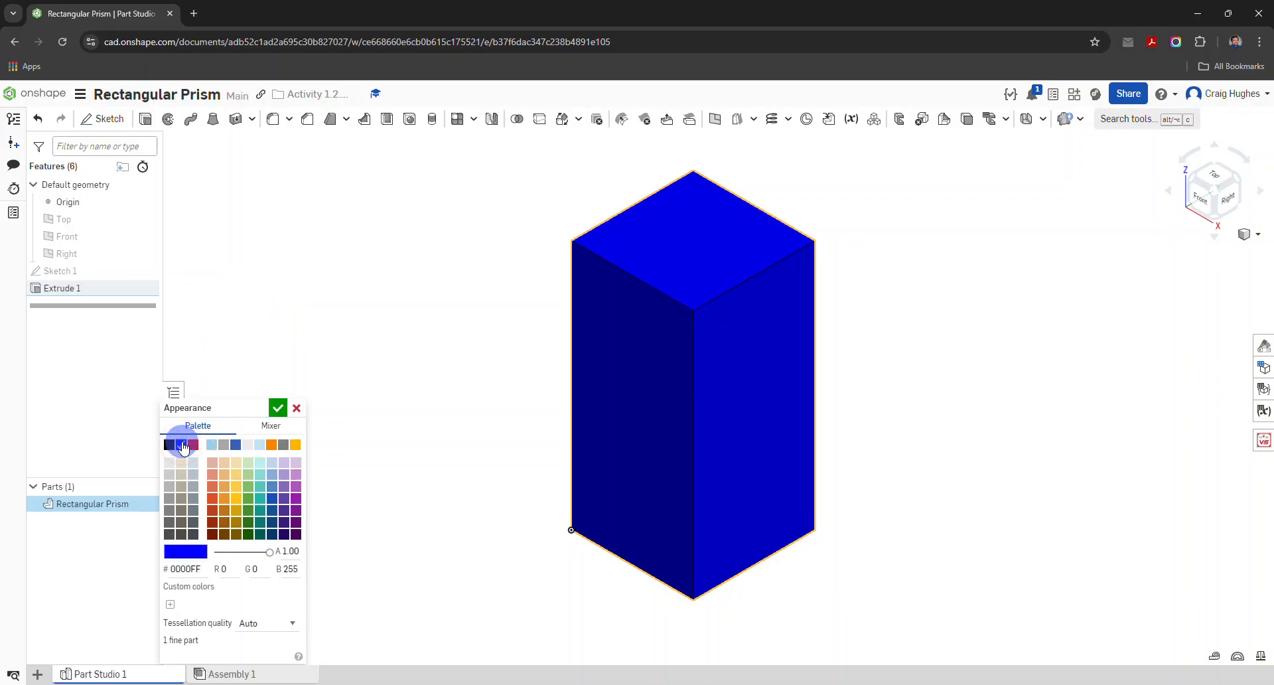
click(278, 408)
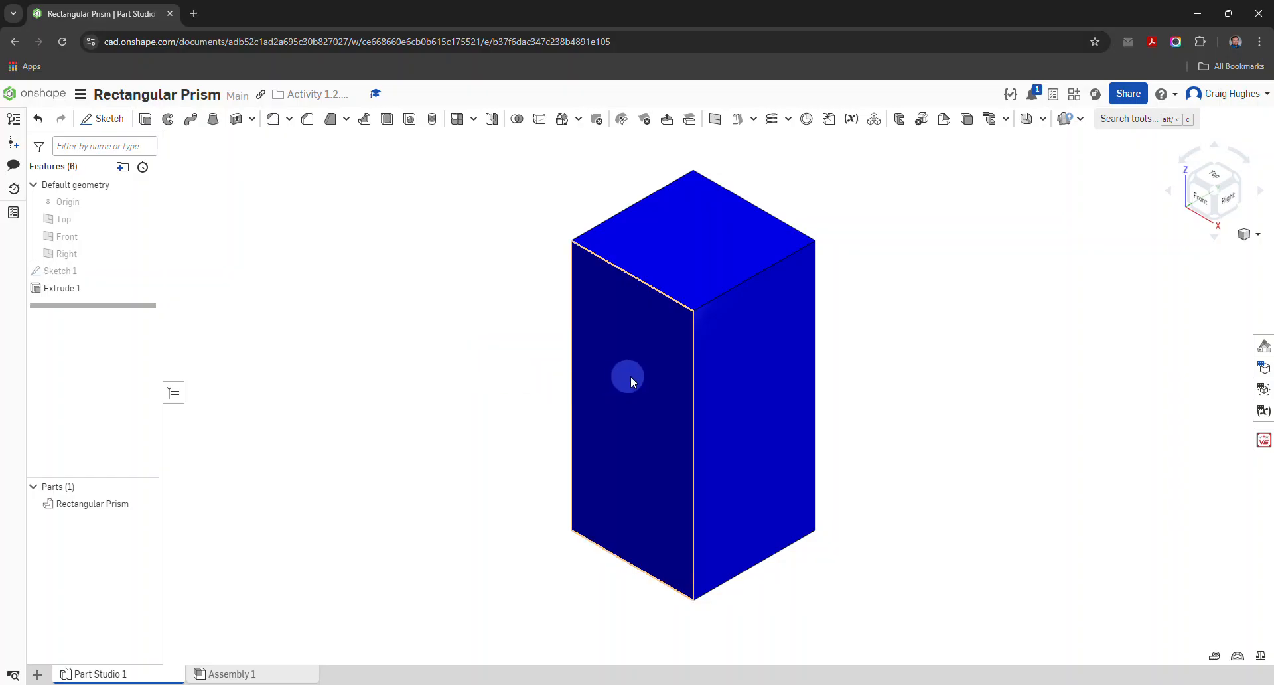
Examine the prism by zooming, panning and rotating it, and return to the isometric view.
scroll(630, 376, up, 6)
scroll(631, 375, down, 6)
scroll(697, 252, up, 5)
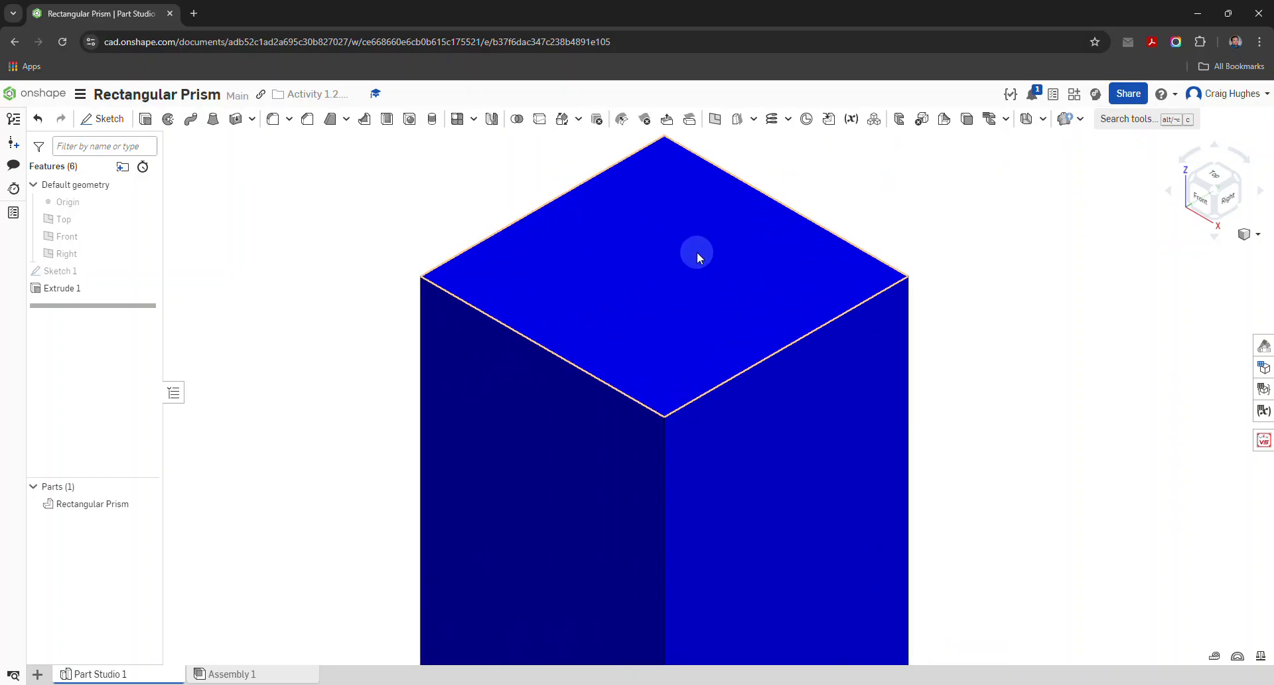
scroll(696, 252, down, 5)
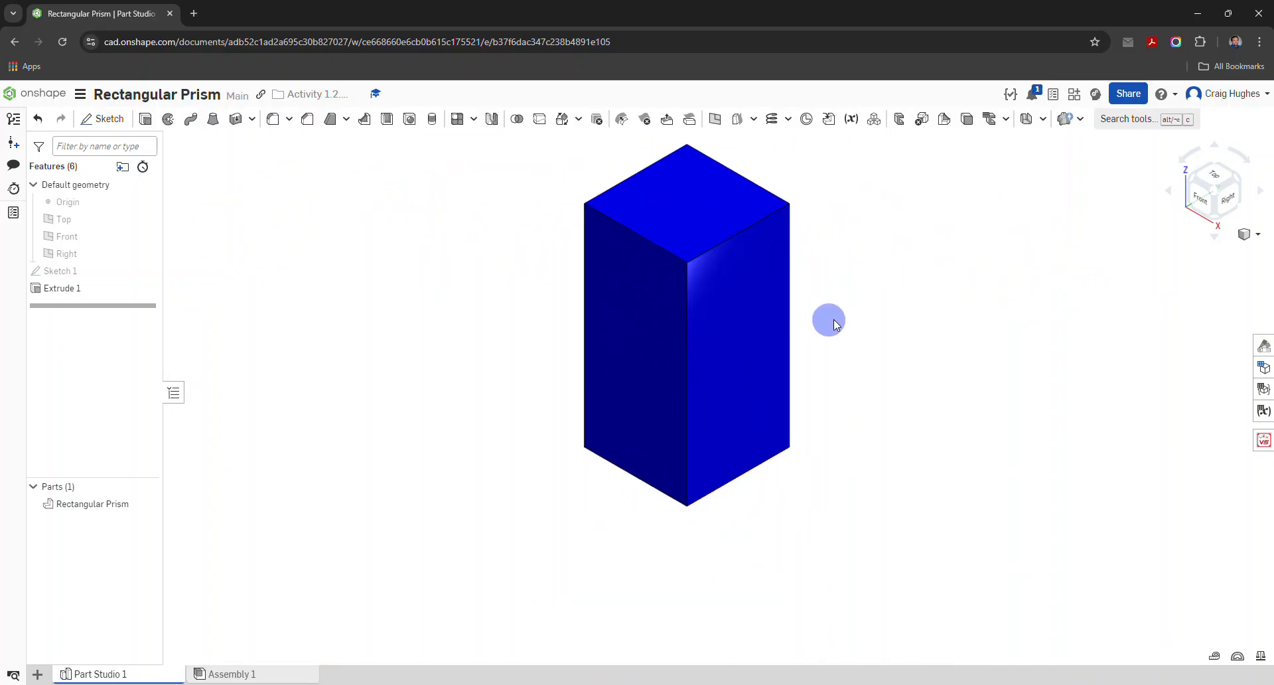
middle_drag(835, 320, 787, 381)
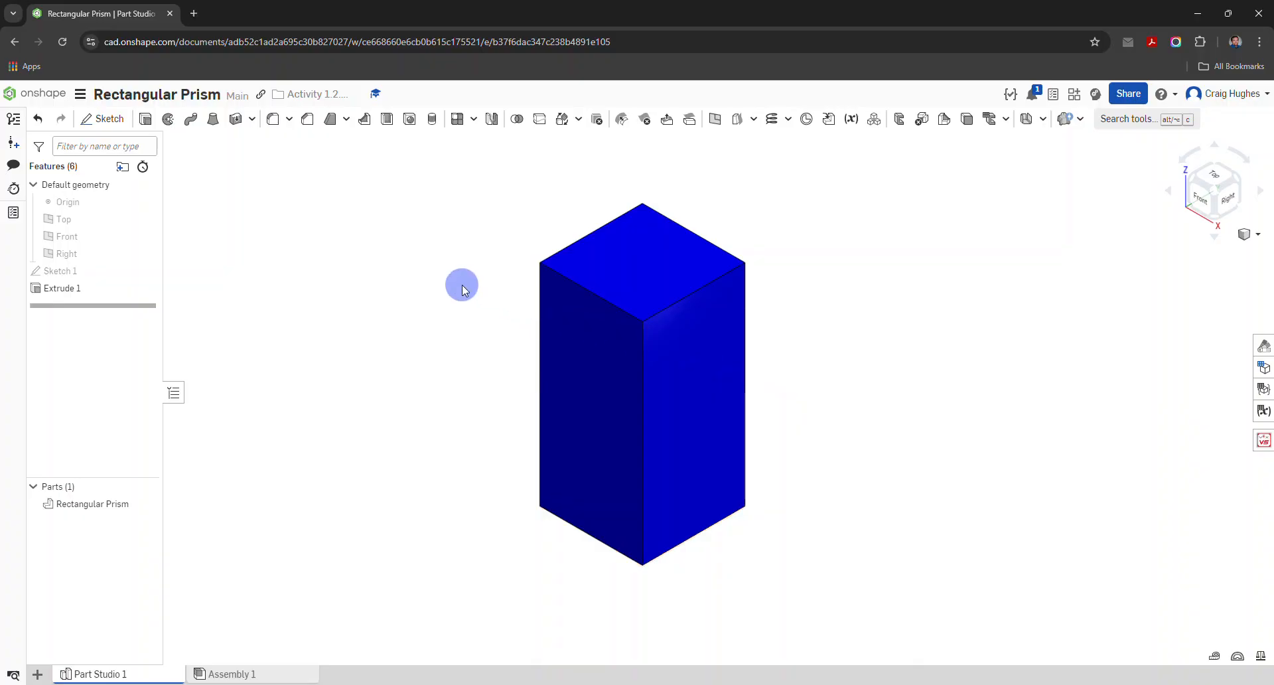
right_drag(462, 284, 887, 537)
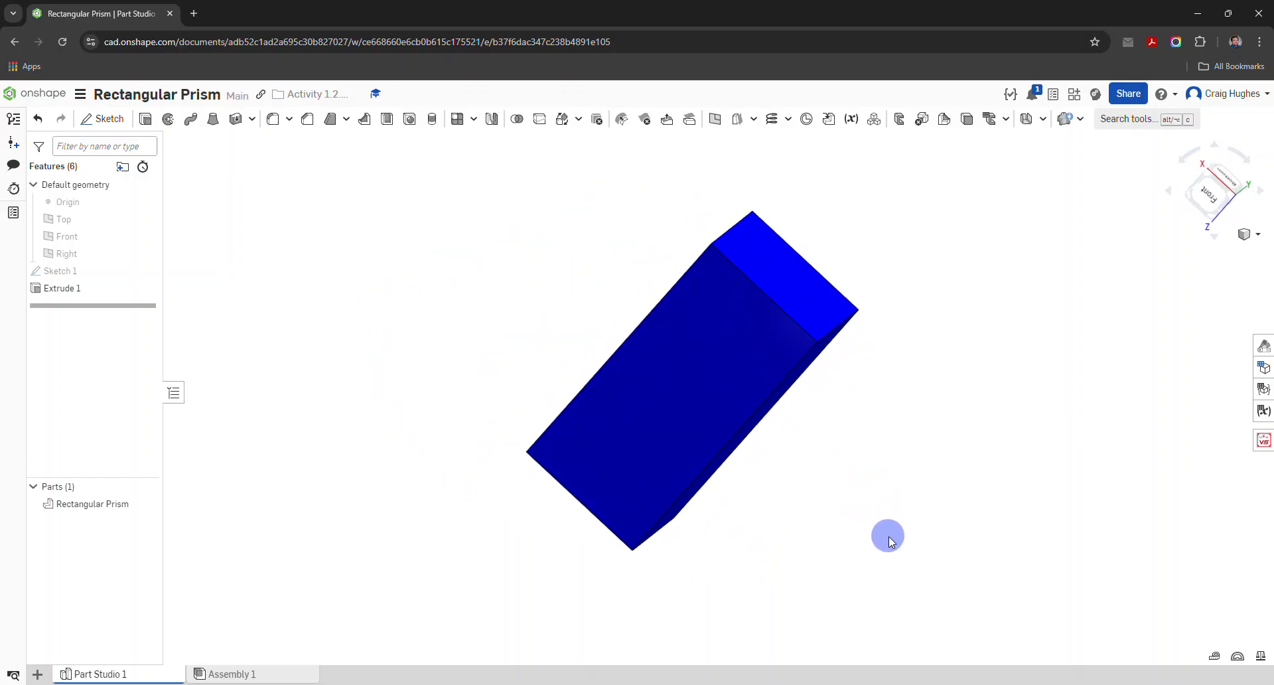
right_click(337, 221)
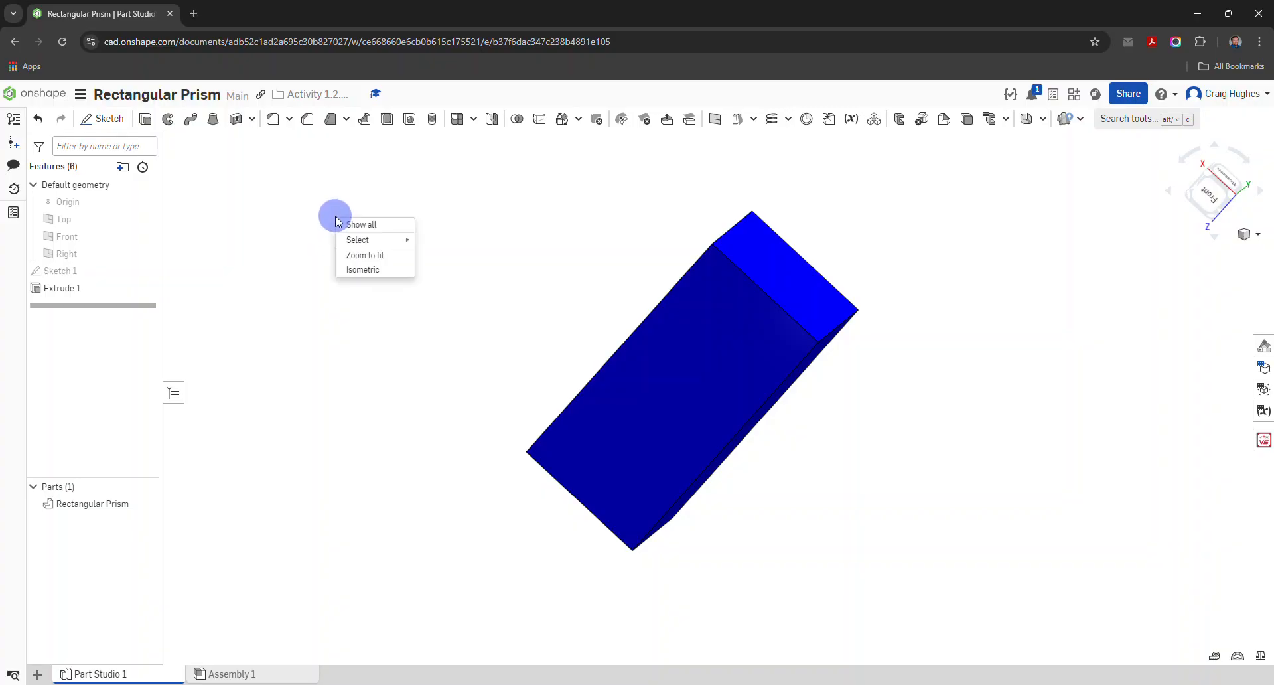
click(360, 271)
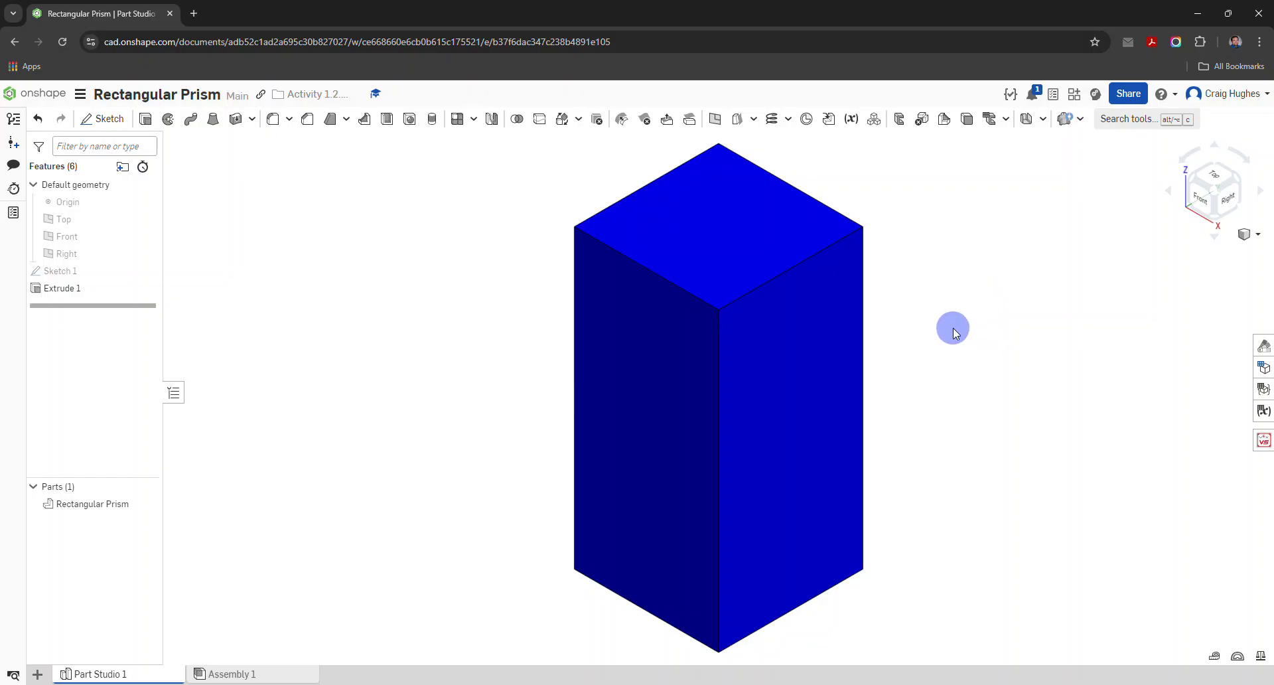
View the prism in the dimetric and trimetric orientations, and switch on perspective view.
click(1258, 237)
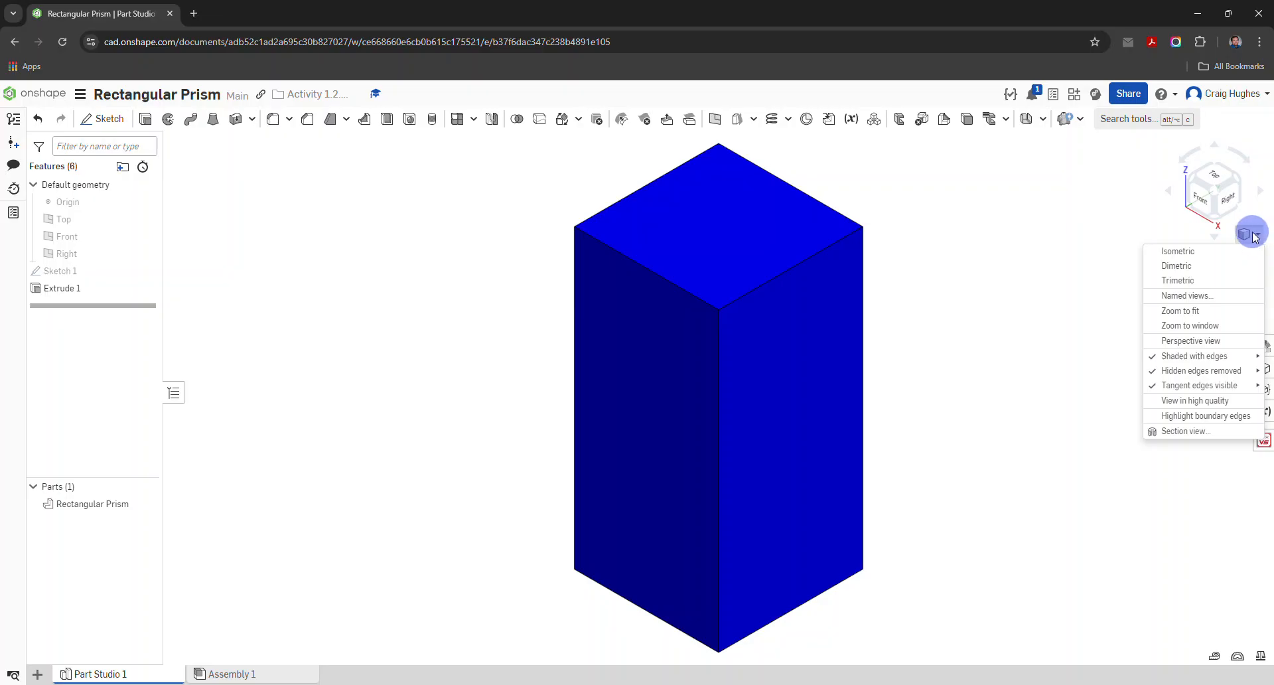
click(1216, 265)
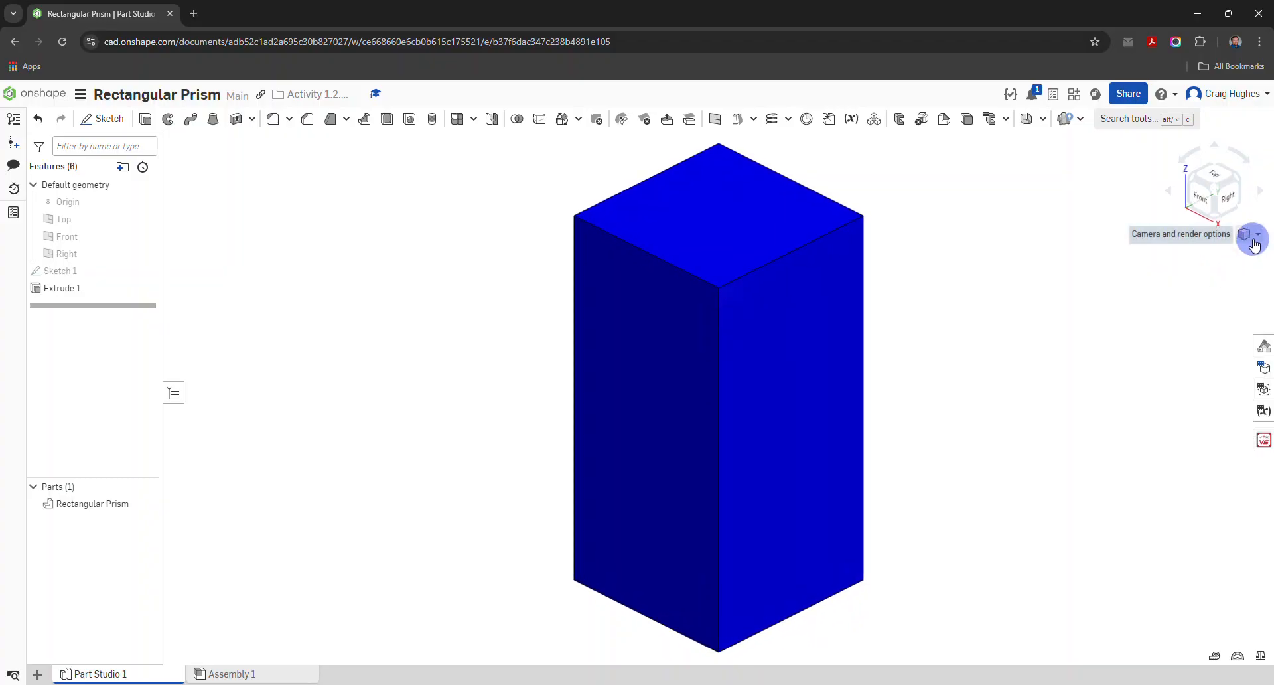
click(1254, 235)
click(1214, 276)
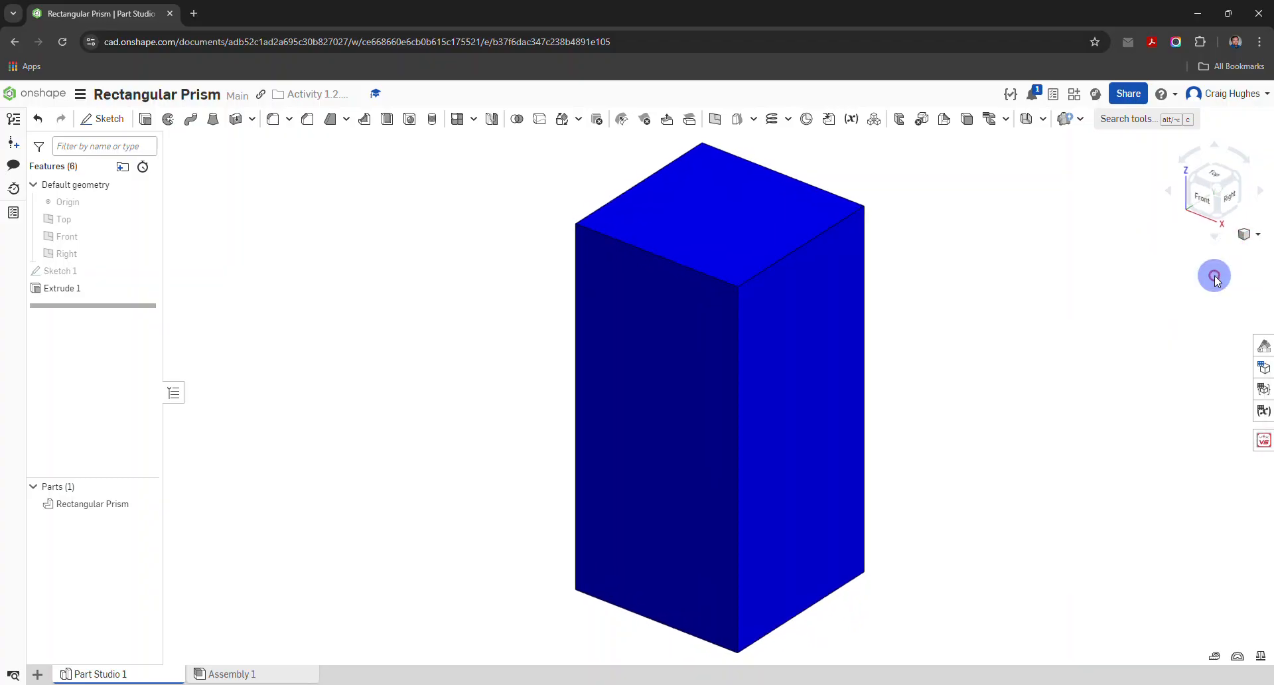
click(1254, 235)
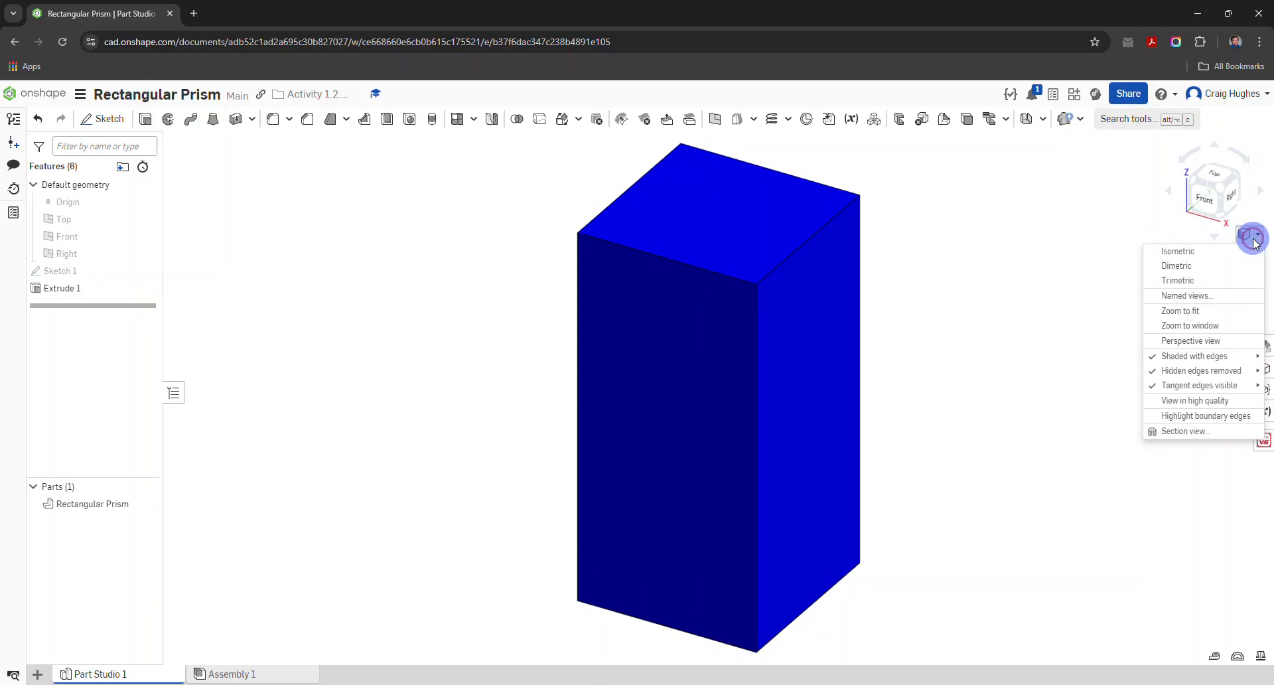
click(1185, 340)
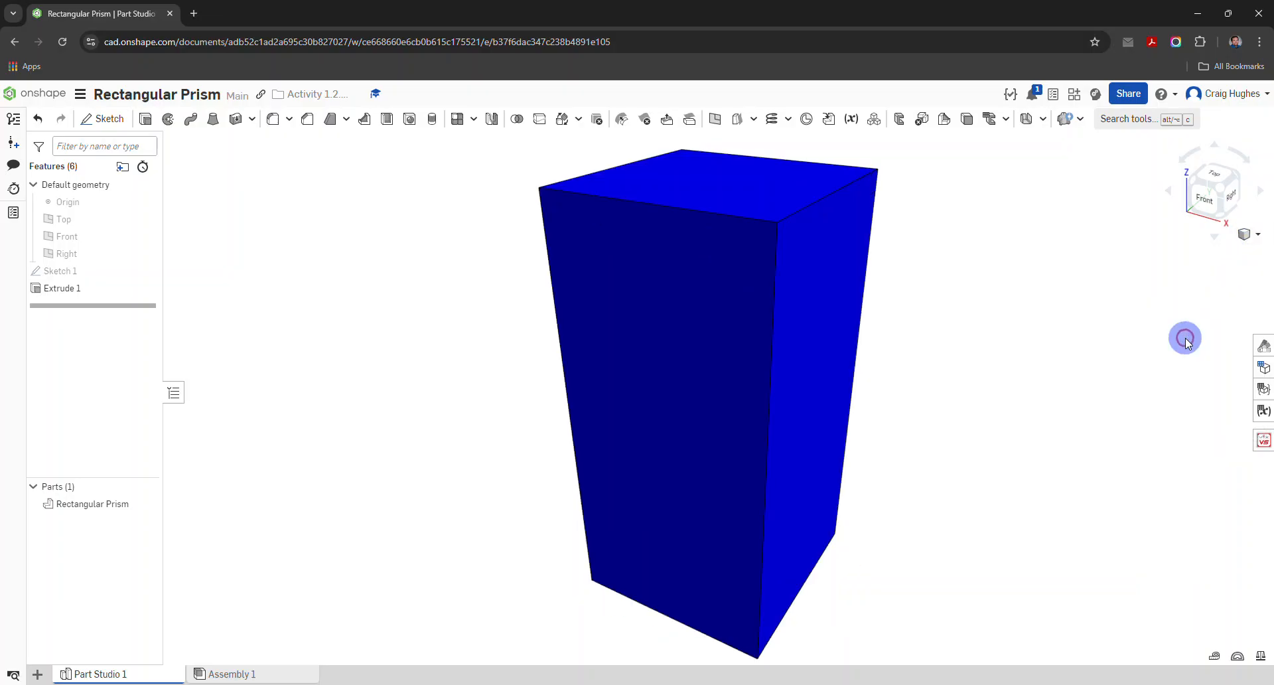
Switch on high-quality viewing for the model and disable it again.
click(1254, 236)
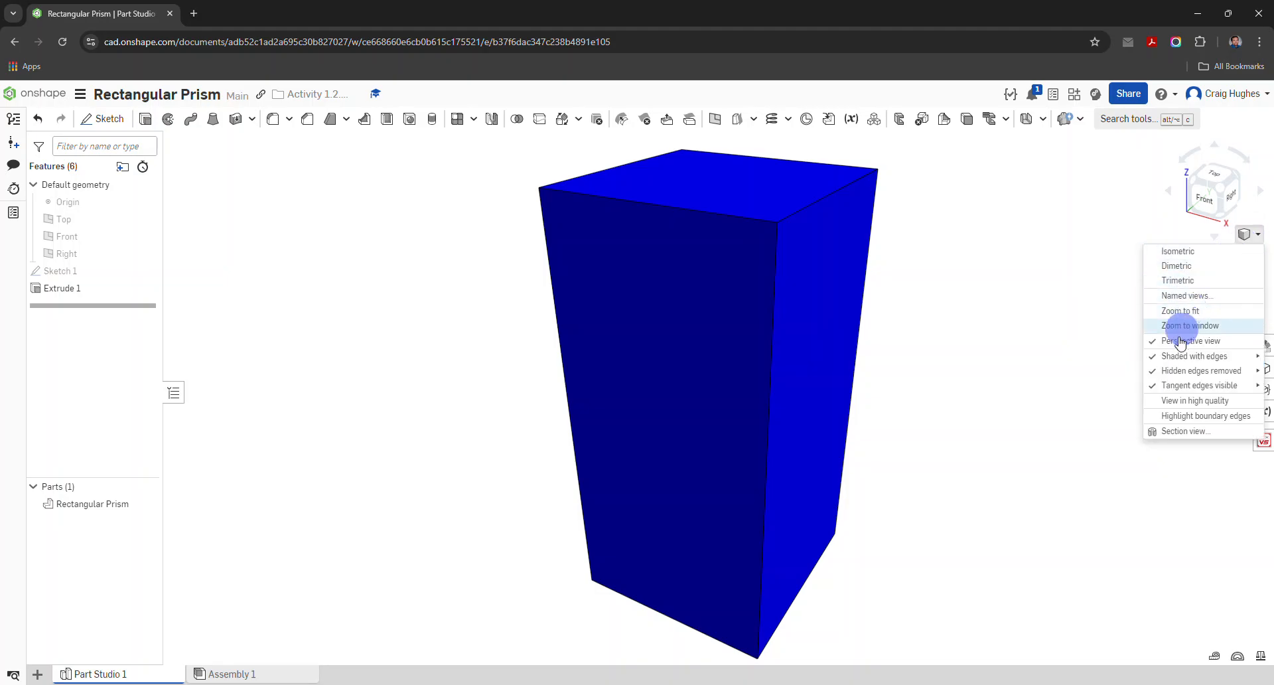
click(1161, 400)
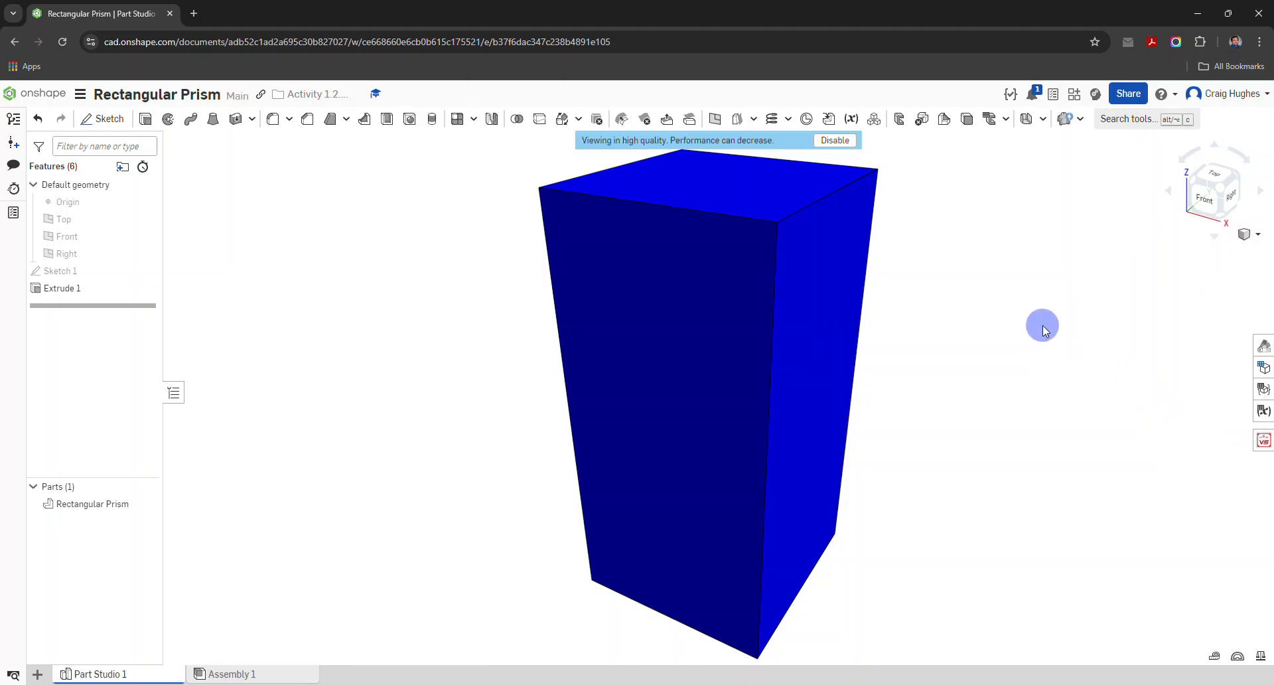
click(850, 142)
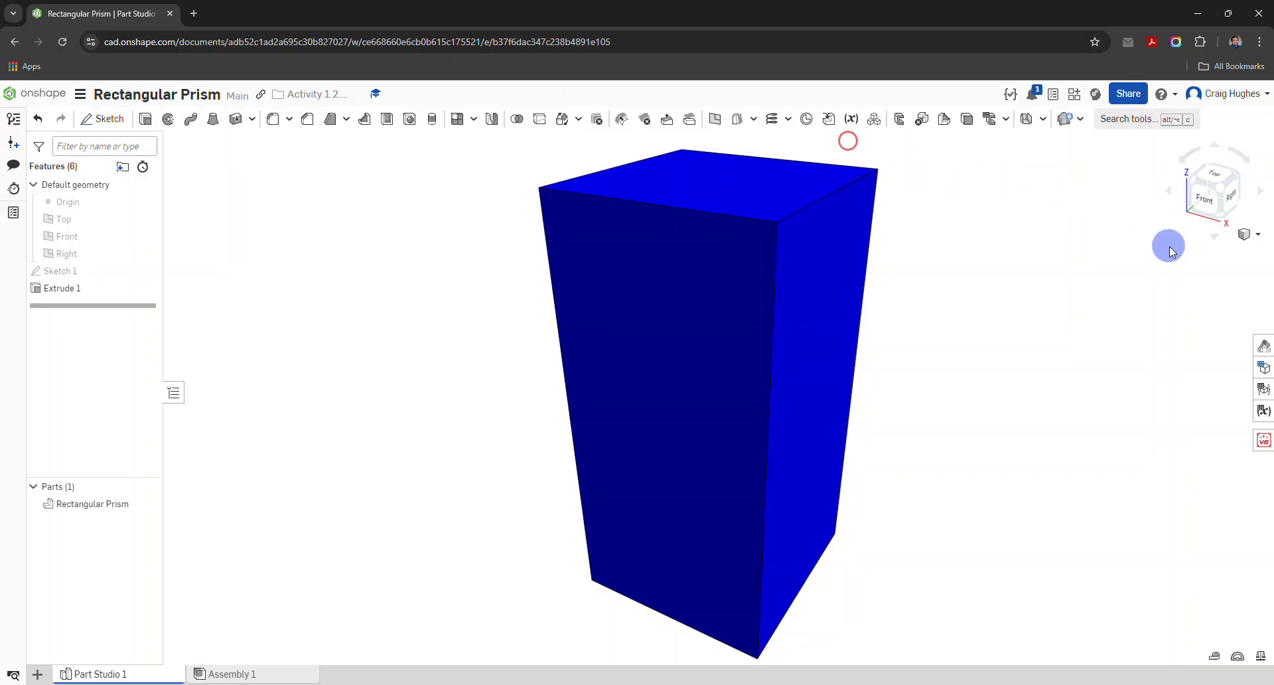
Switch on boundary edge highlighting for the model and switch it off again.
click(1250, 233)
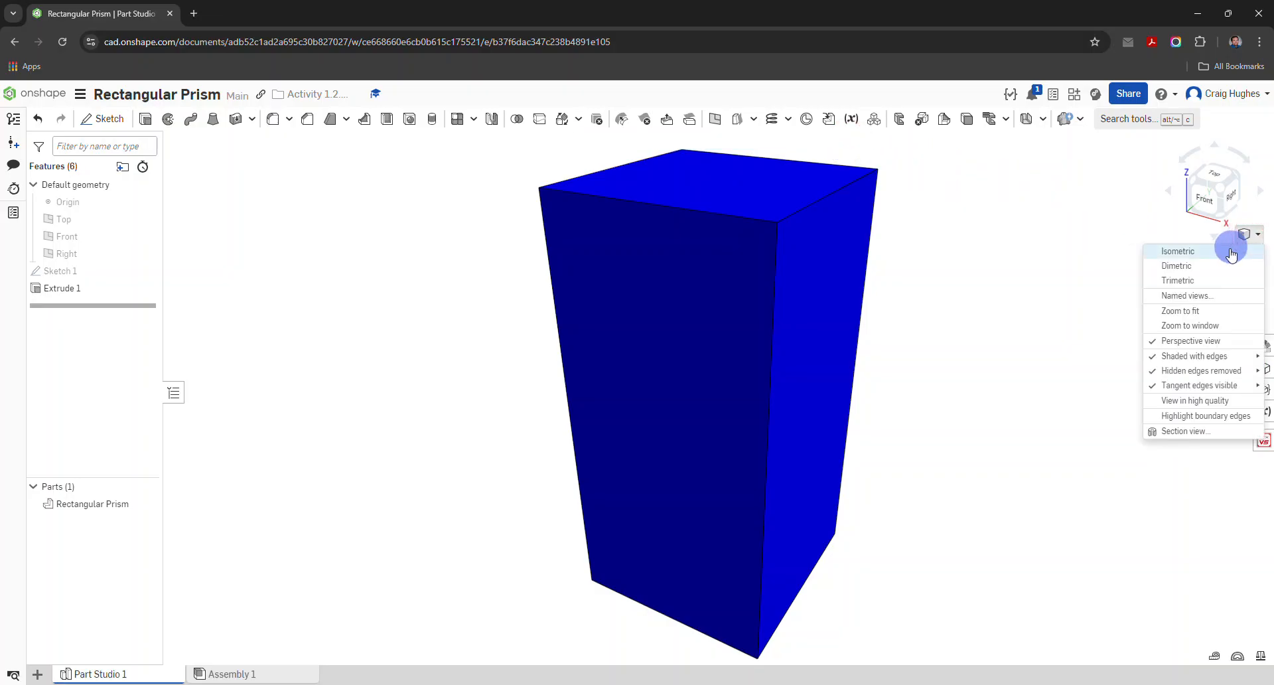
click(1159, 416)
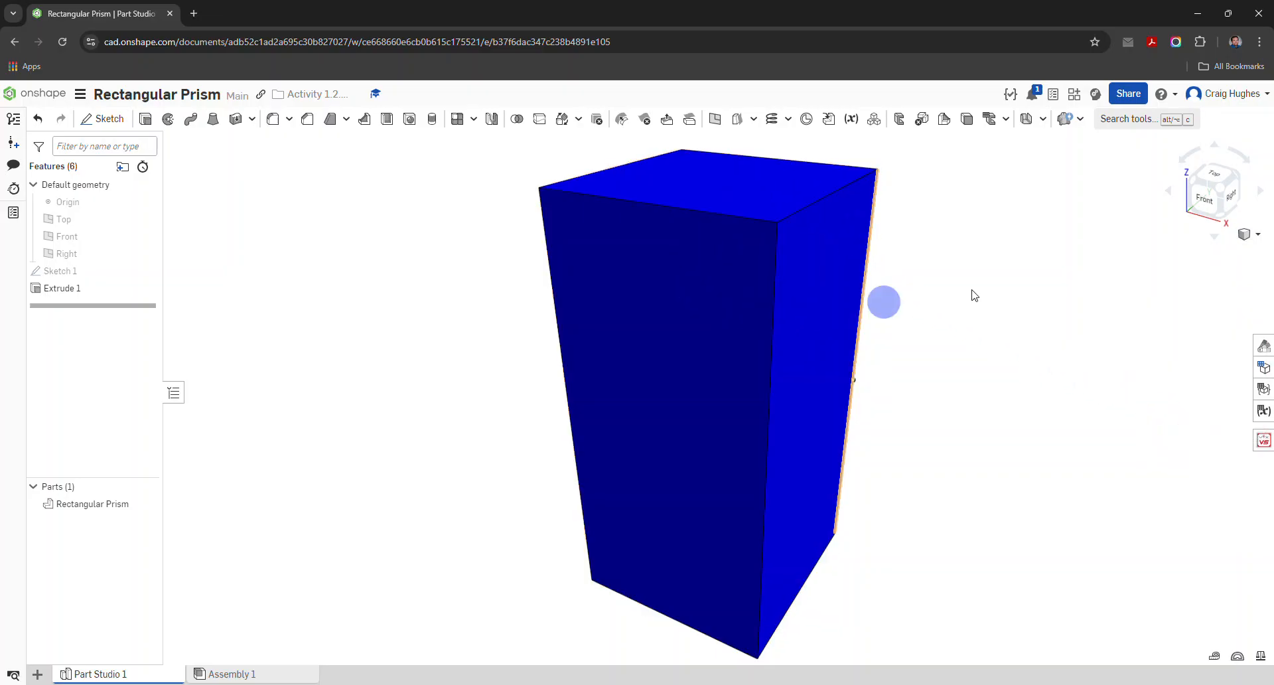
click(1255, 234)
mouse_move(1183, 385)
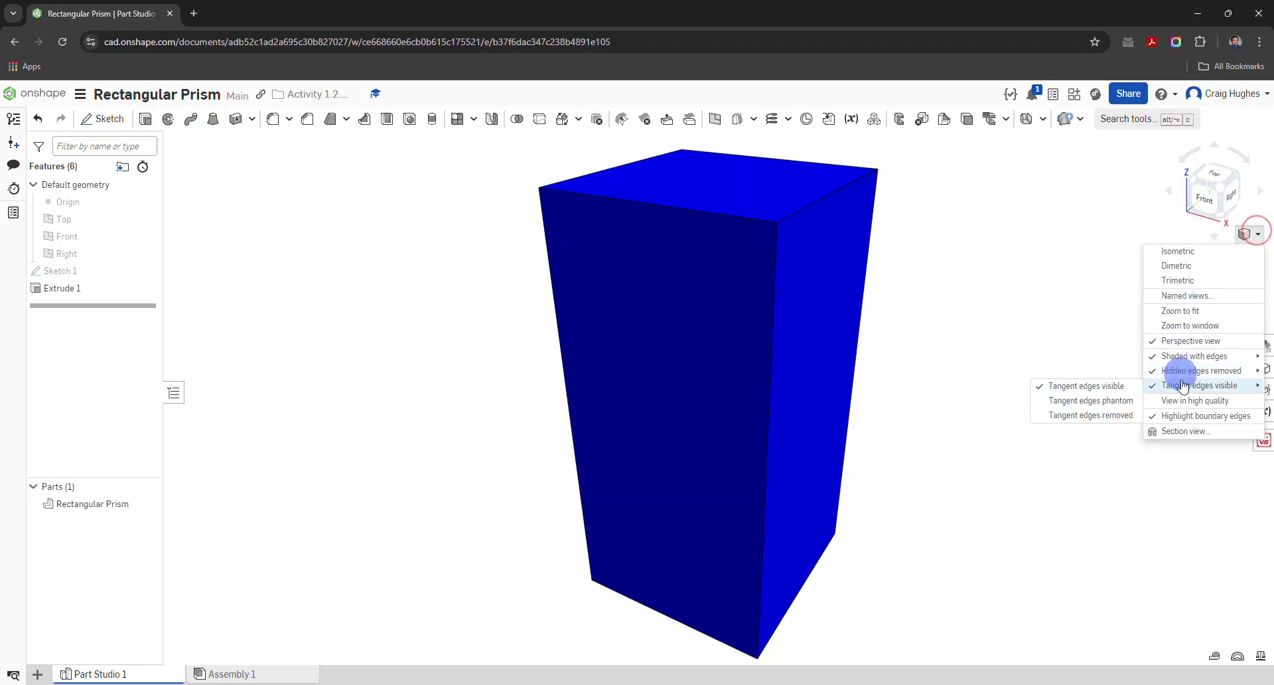
click(1179, 417)
Restore the isometric orientation of the prism and turn off perspective view.
click(1252, 234)
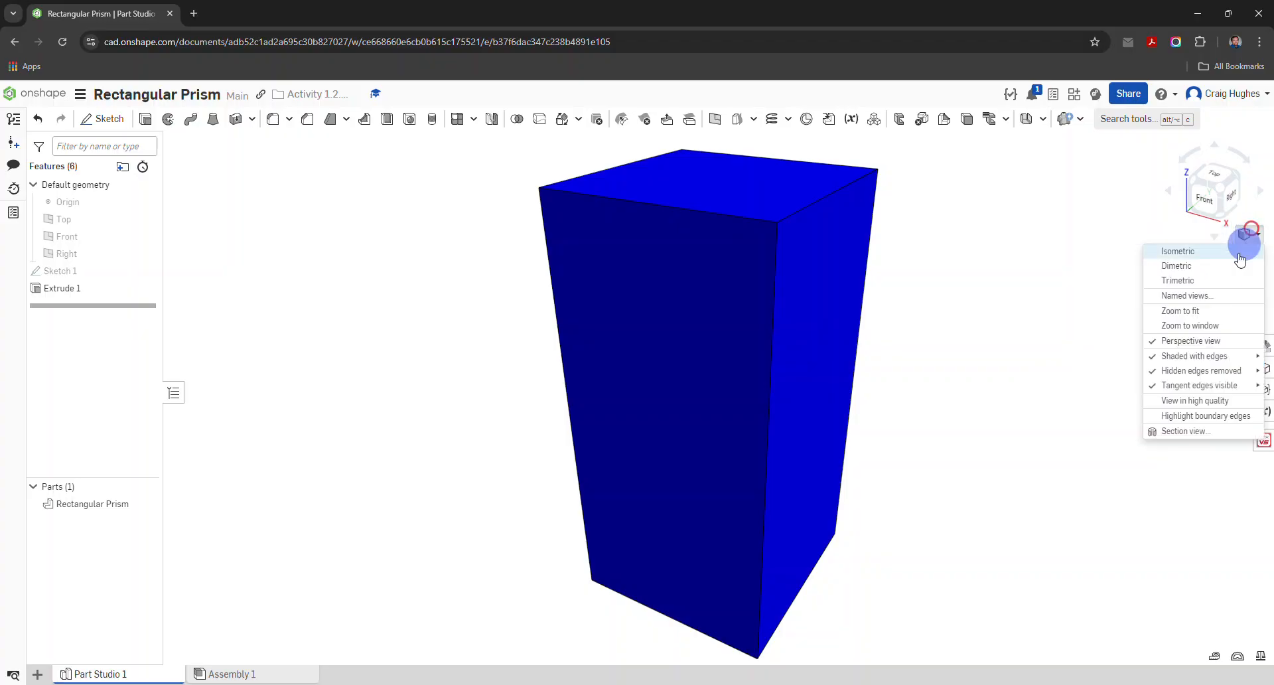
click(1179, 252)
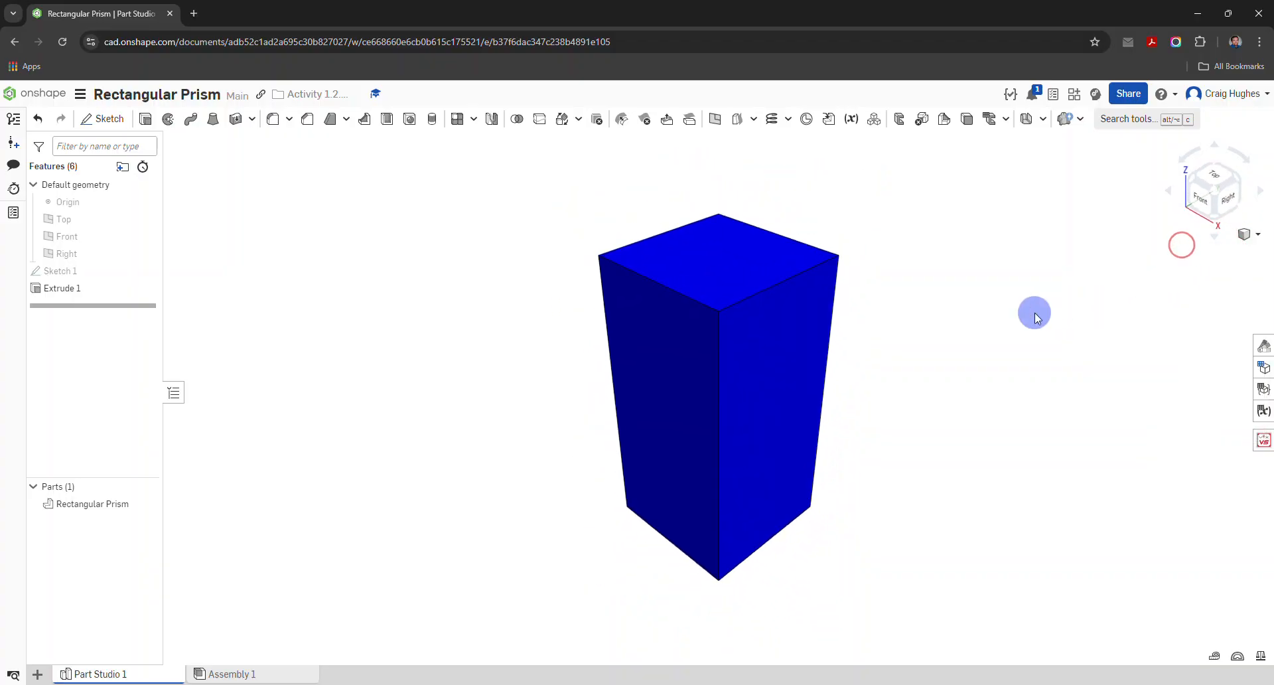
click(1245, 245)
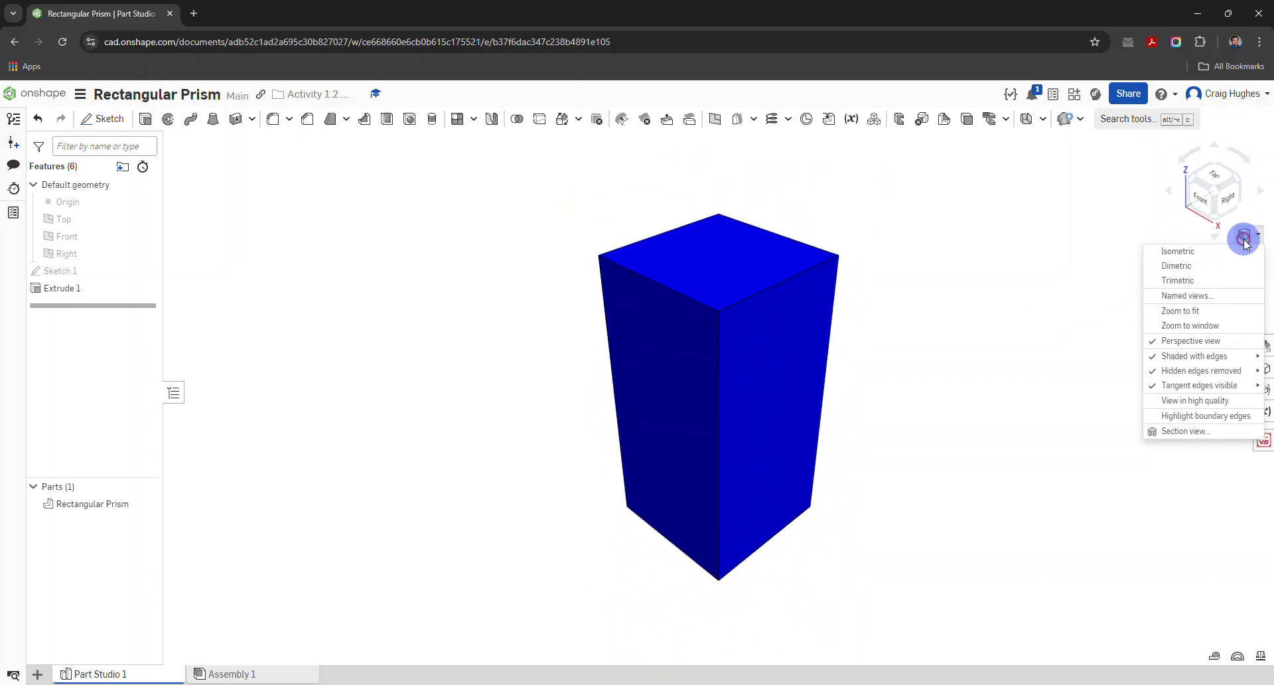
click(1175, 341)
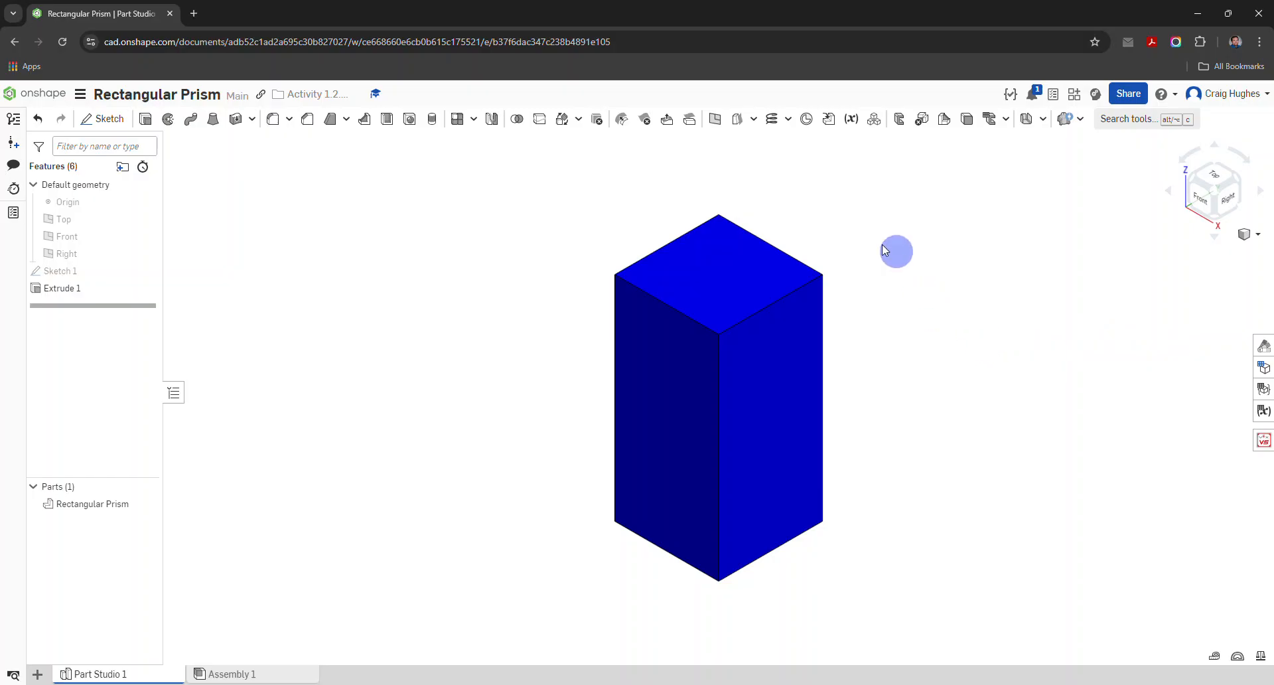
Zoom out from the prism and fit it to the graphics area with Zoom to fit.
right_click(202, 204)
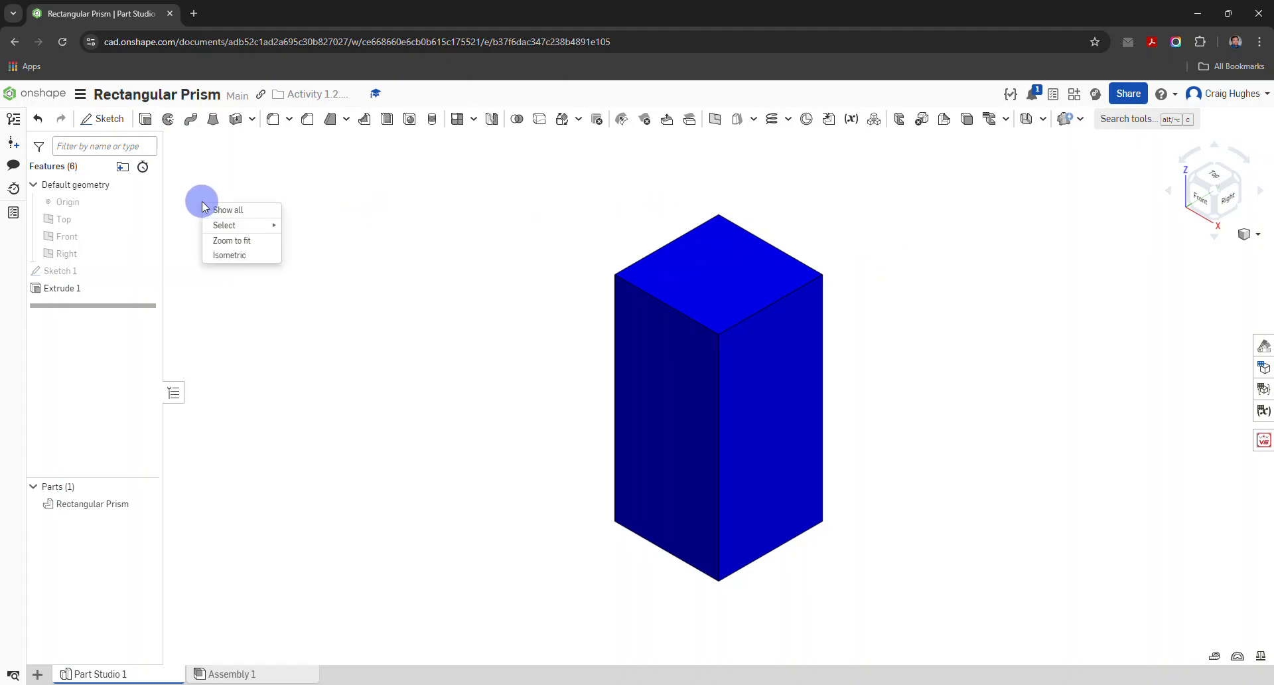
click(475, 280)
right_click(467, 260)
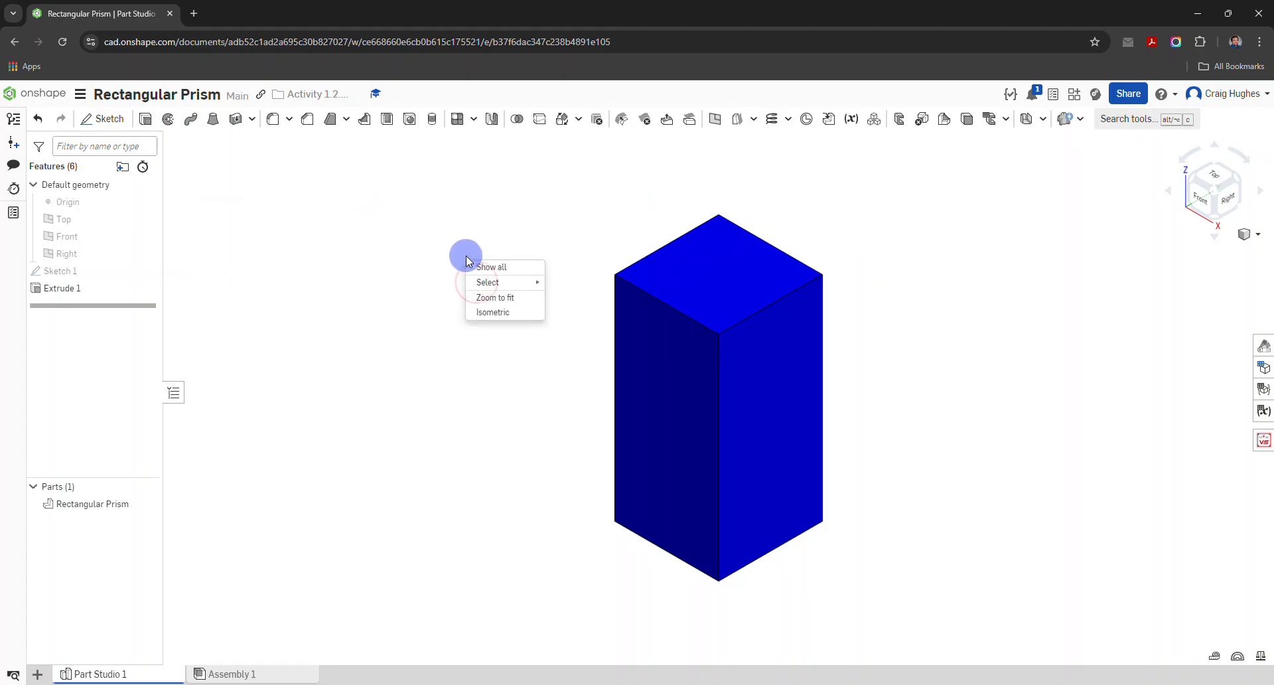
click(454, 255)
scroll(450, 253, down, 5)
right_click(293, 242)
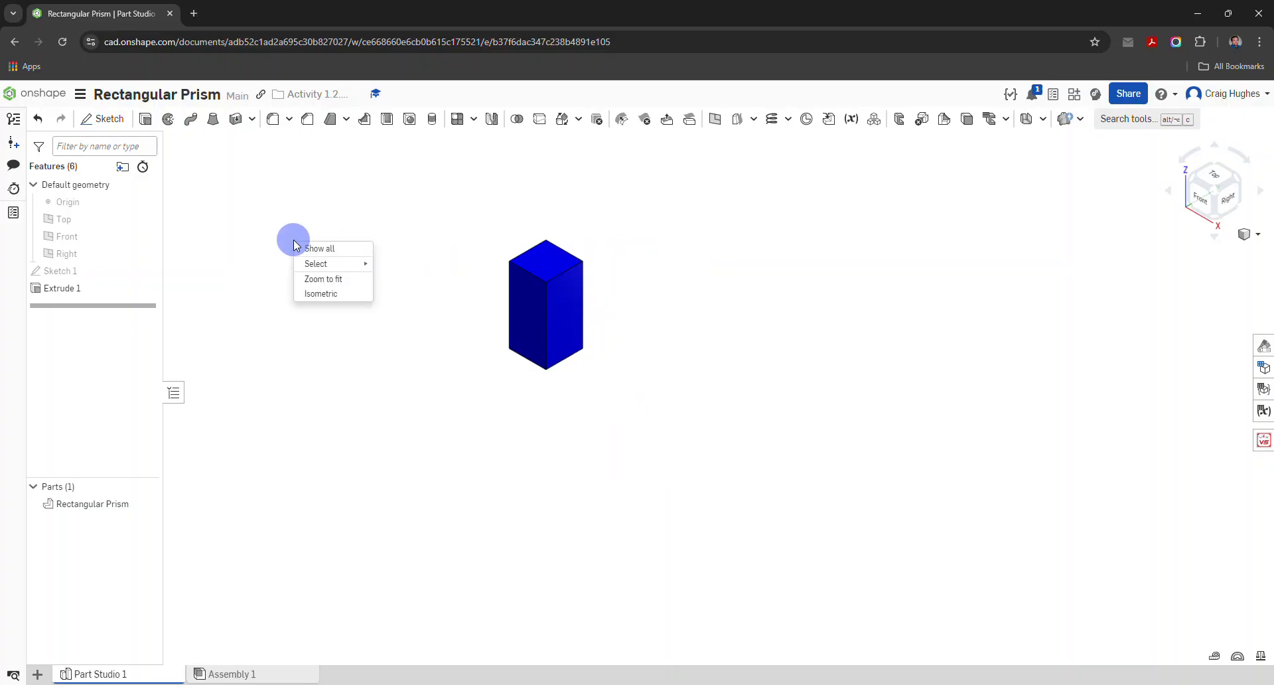
click(322, 279)
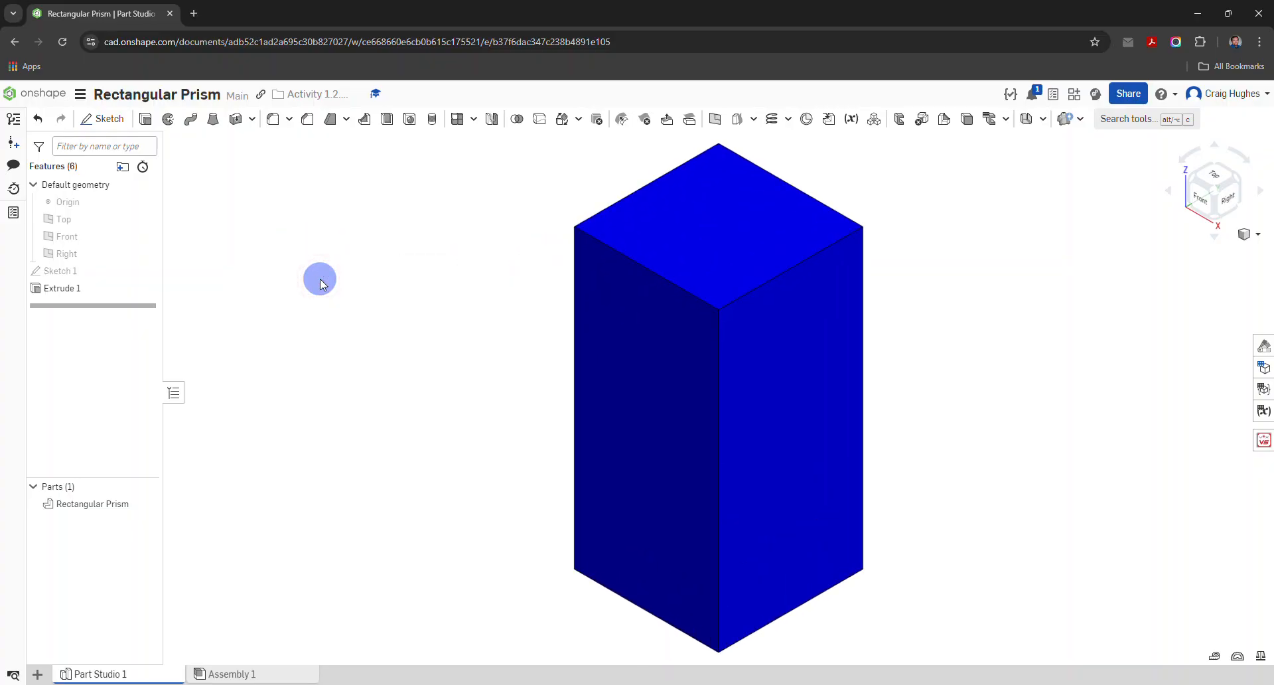